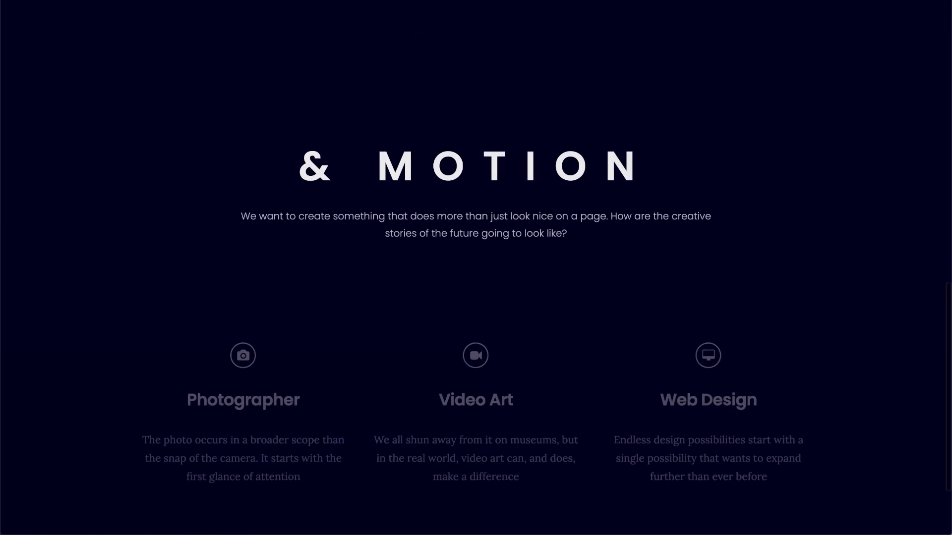
scroll(476, 267, down, 2)
Step: Scroll the finished parallax preview back up to the THEME MOUNTAIN deer-and-mountains hero
scroll(476, 268, up, 4)
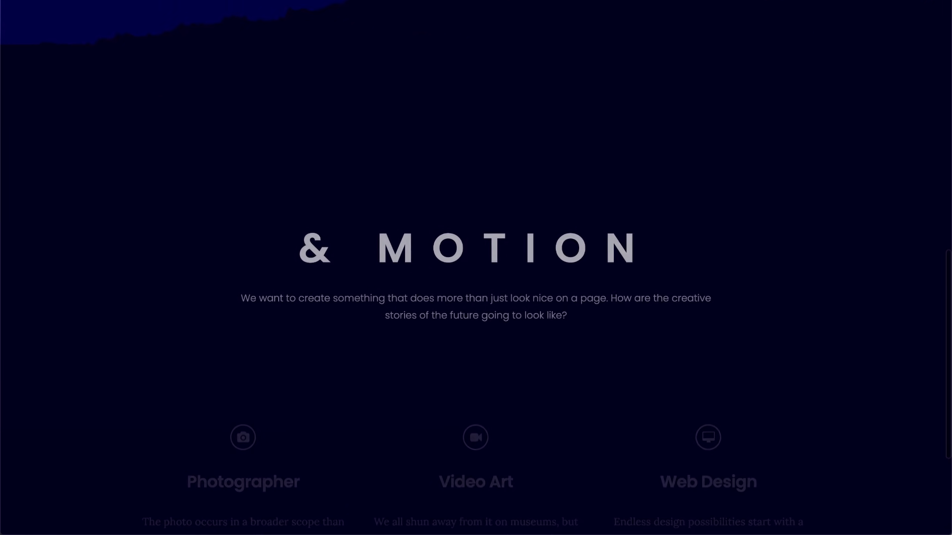
scroll(476, 268, up, 5)
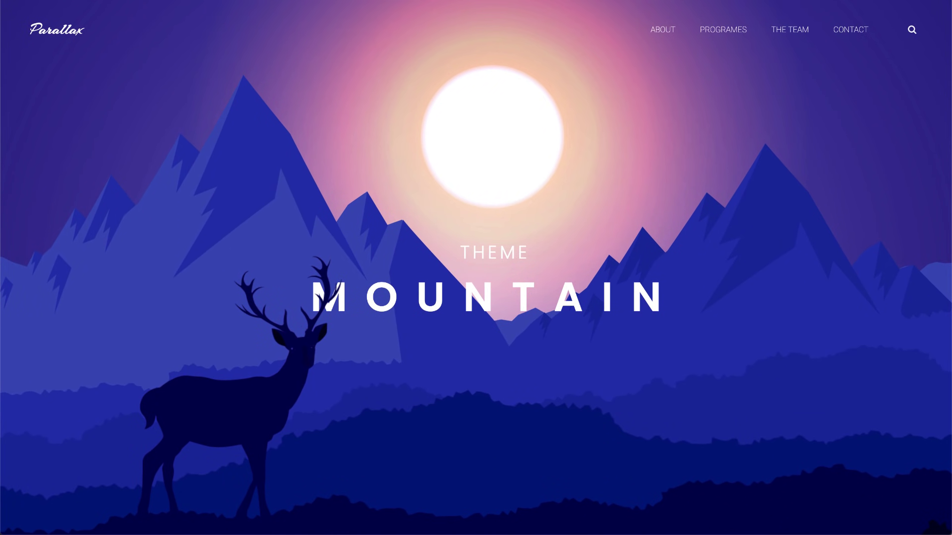
scroll(475, 268, up, 1)
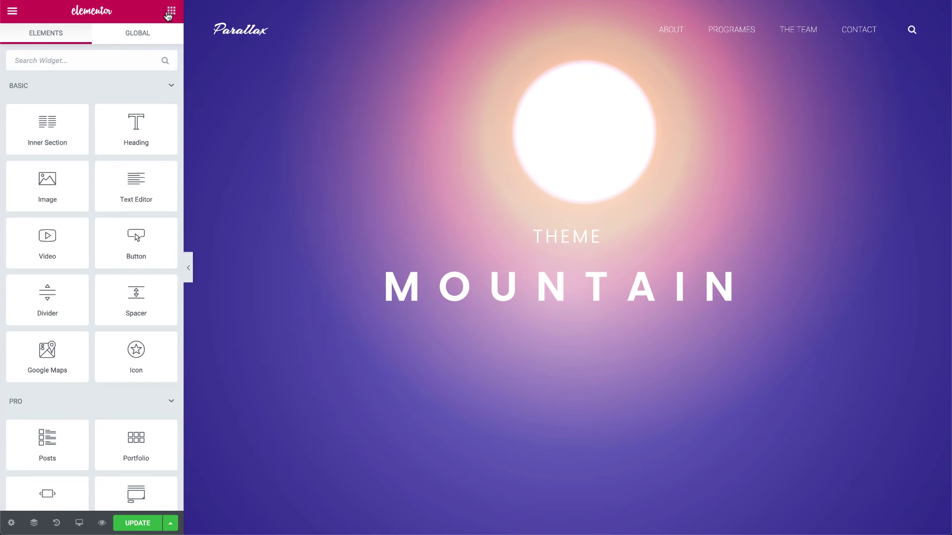
Step: Make the THEME heading Fixed with offsets of 2 vw horizontal and 25 vw vertical
click(404, 237)
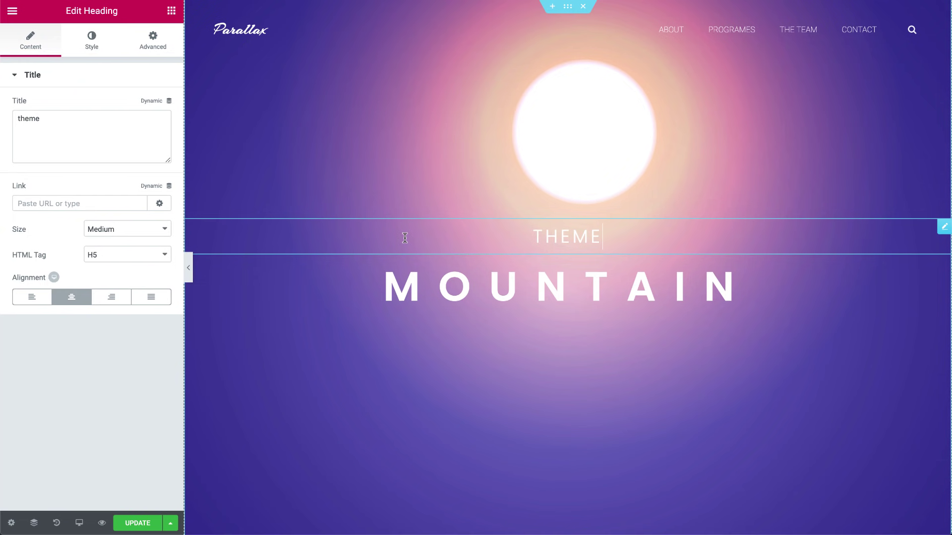
click(166, 44)
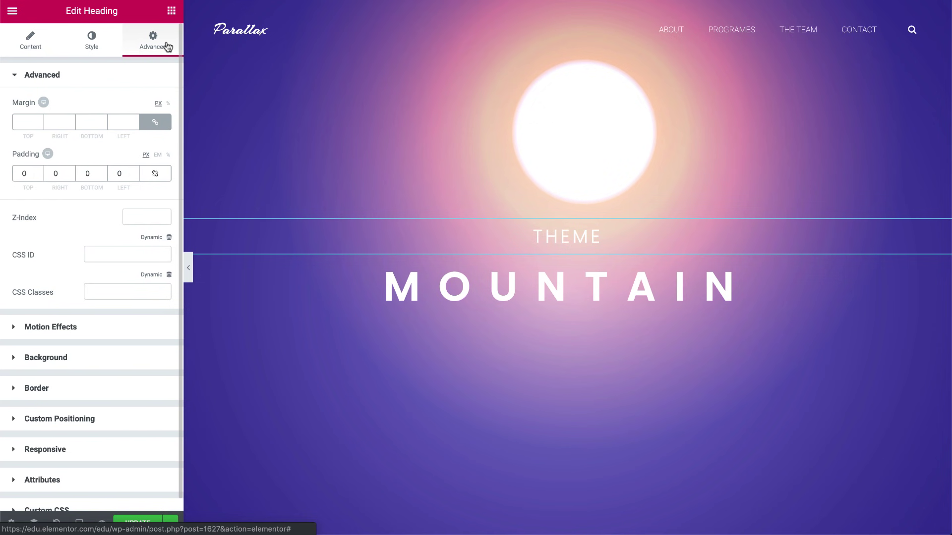
click(142, 424)
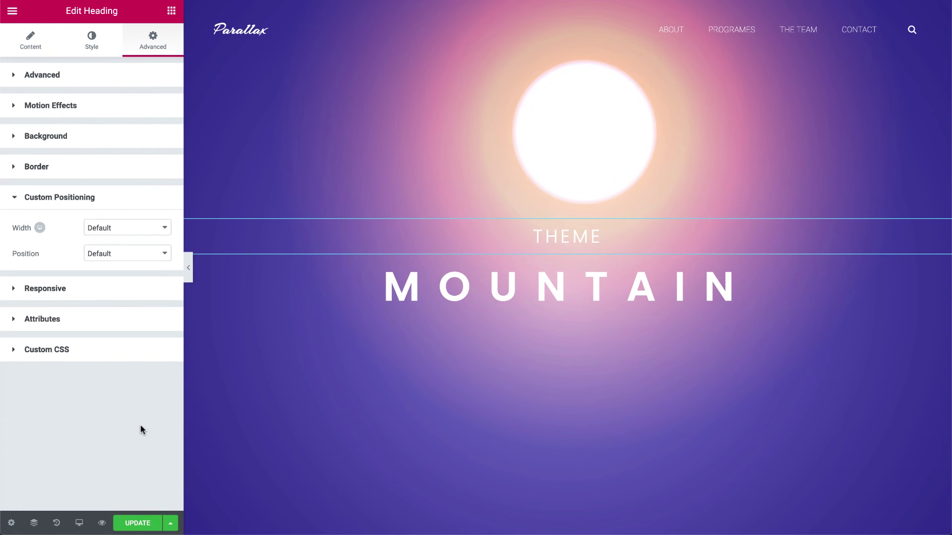
click(127, 254)
click(126, 271)
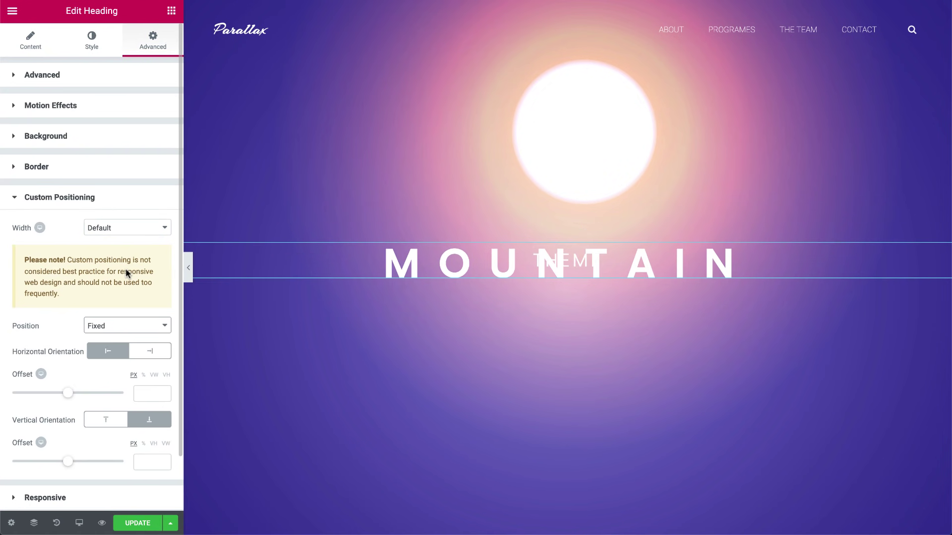
click(158, 378)
click(156, 391)
text(2)
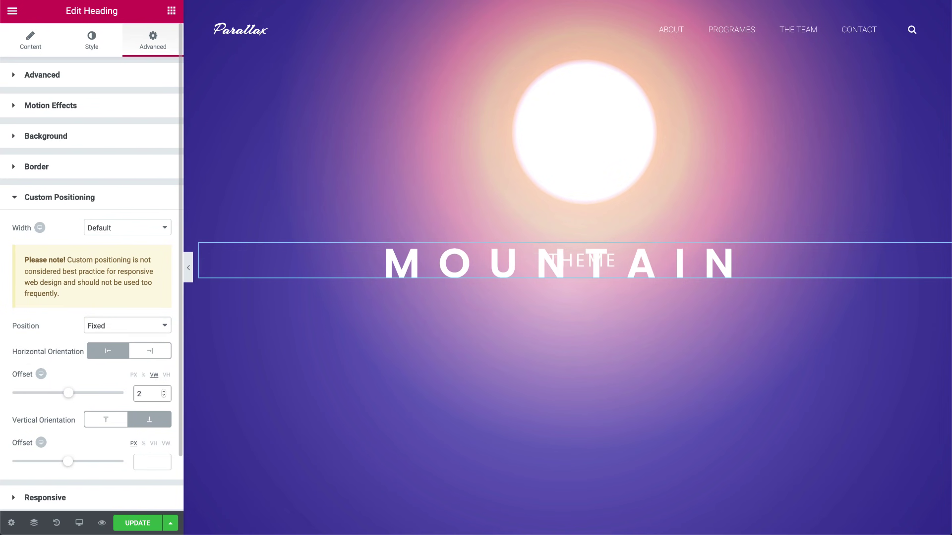
click(166, 444)
click(150, 463)
text(25)
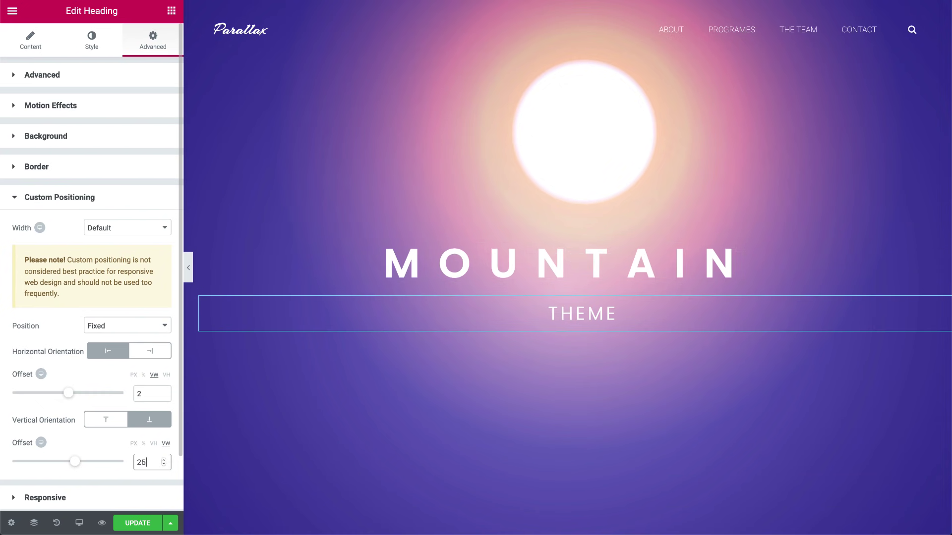
Step: Make the MOUNTAIN heading Fixed with offsets of 2 vw horizontal and 20 vw vertical
click(466, 285)
click(155, 50)
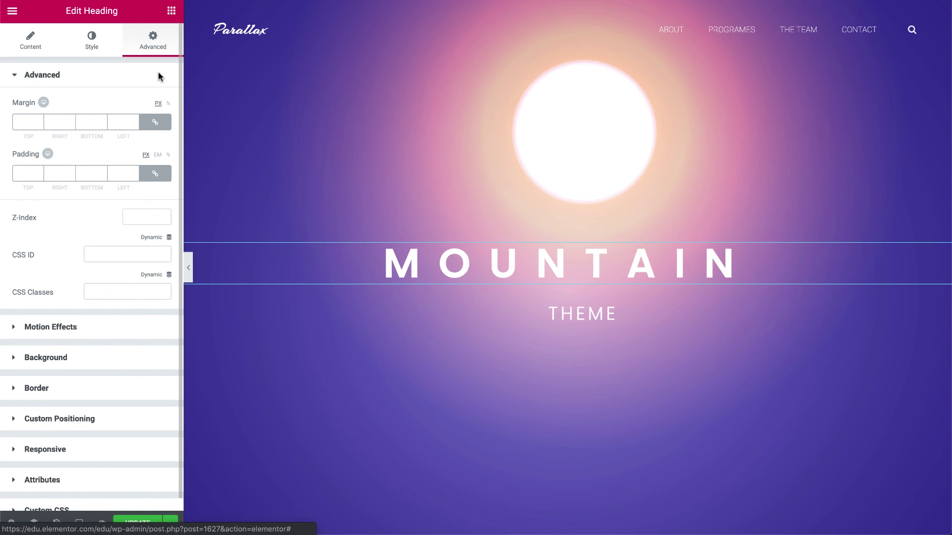
click(149, 419)
click(128, 260)
click(128, 274)
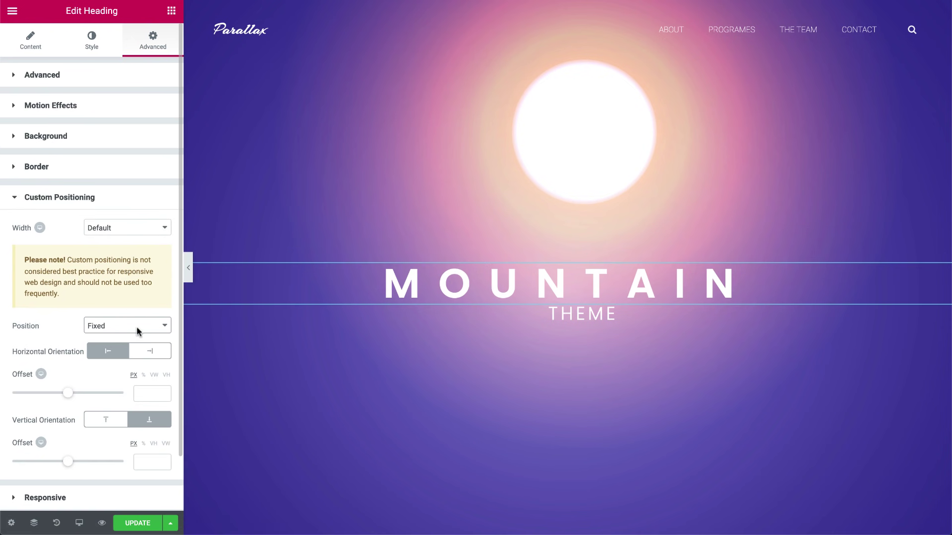
click(149, 394)
text(2)
click(166, 443)
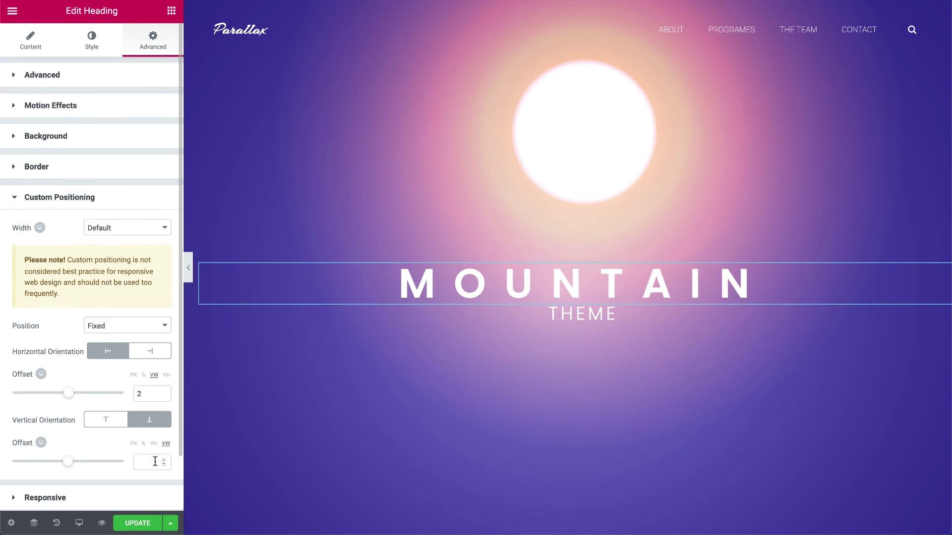
click(149, 462)
text(20)
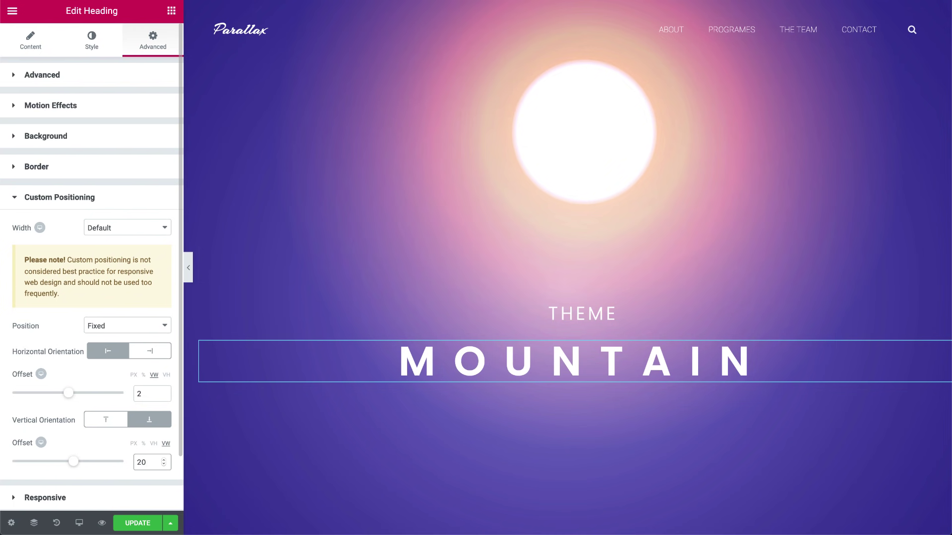
Step: Add an Image widget to the hero showing the blue mountain range at Full size
click(172, 11)
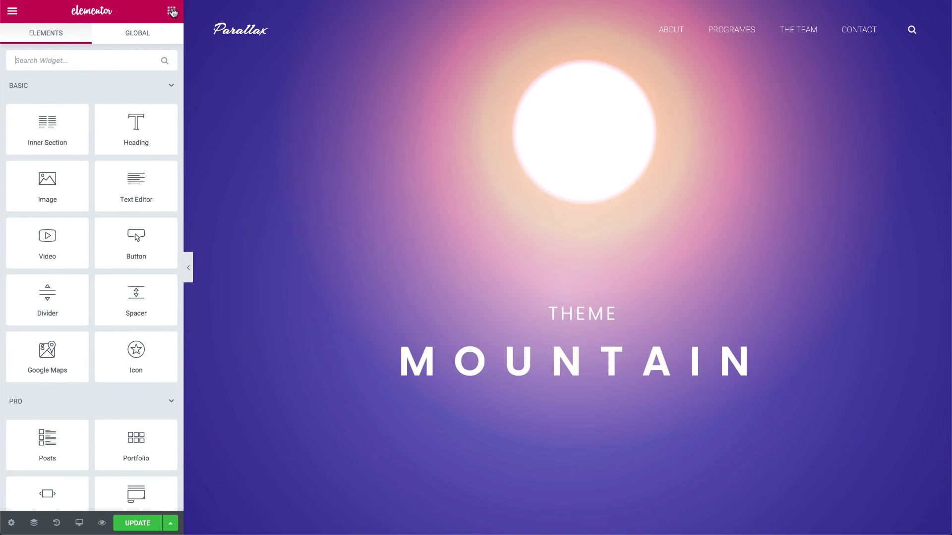
drag(47, 186, 345, 304)
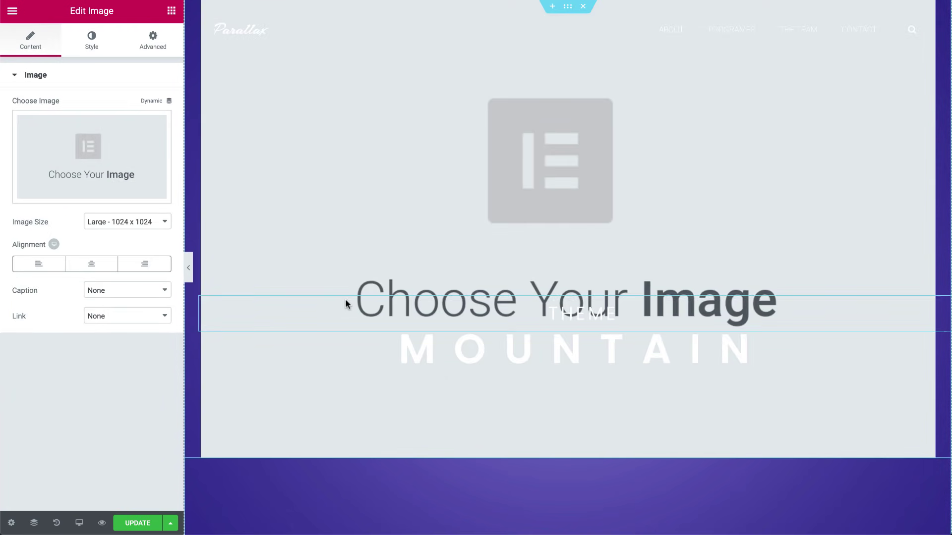
click(136, 157)
click(331, 243)
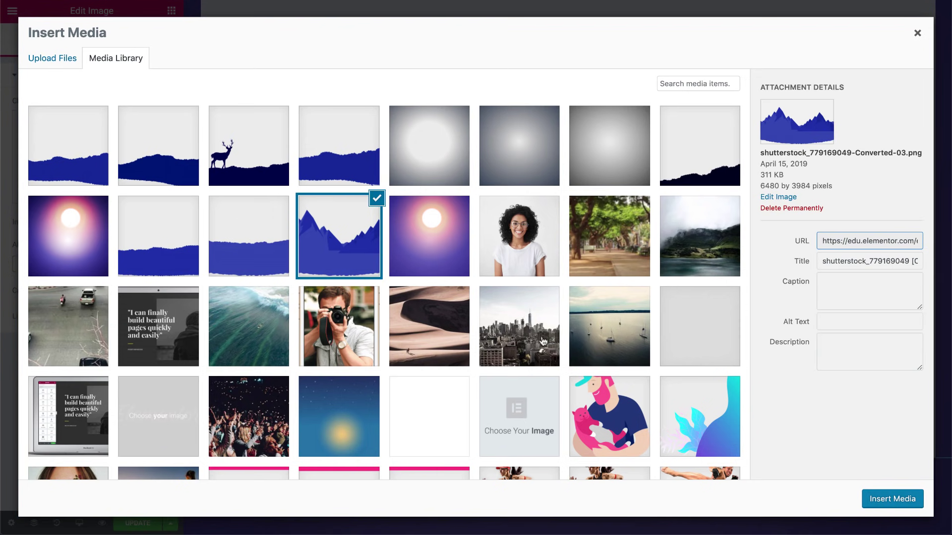
click(914, 504)
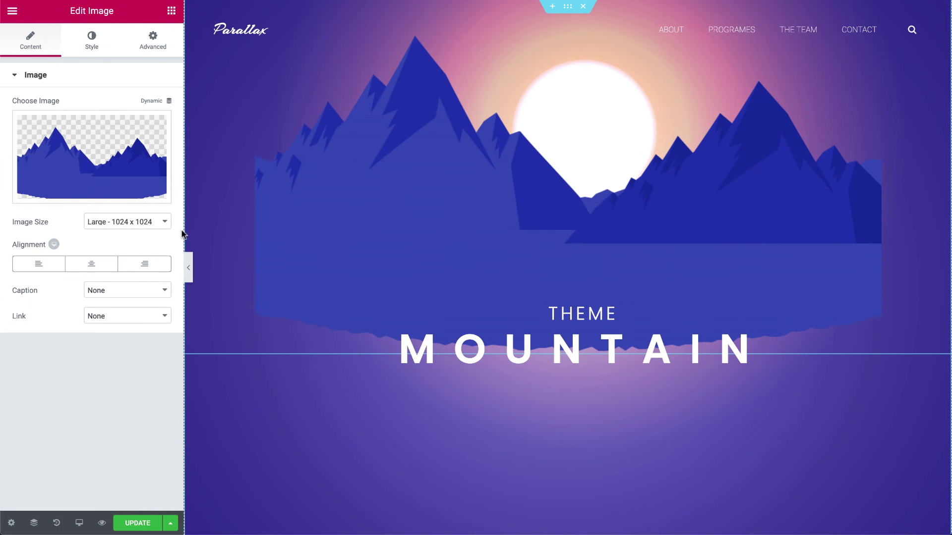
click(149, 222)
click(144, 252)
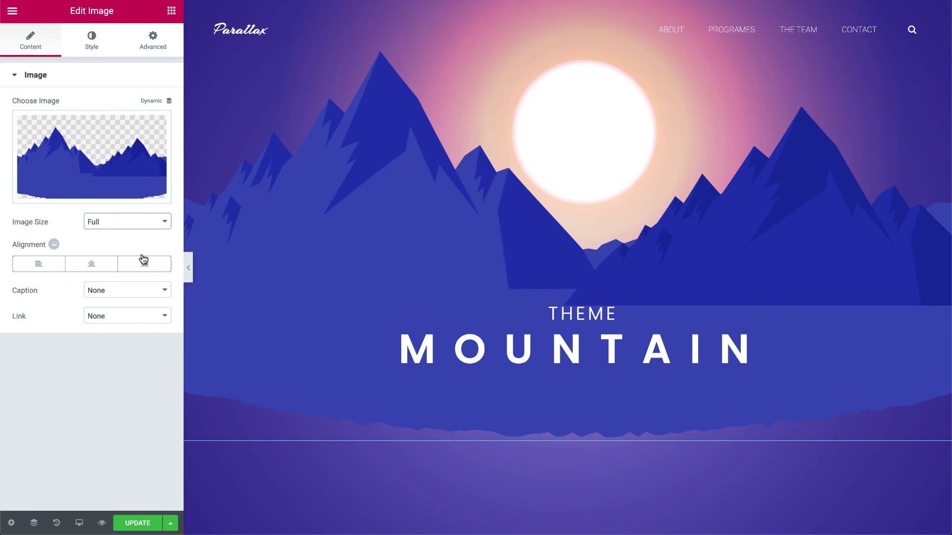
Step: Set the mountain image's custom positioning to Absolute
click(163, 52)
click(138, 419)
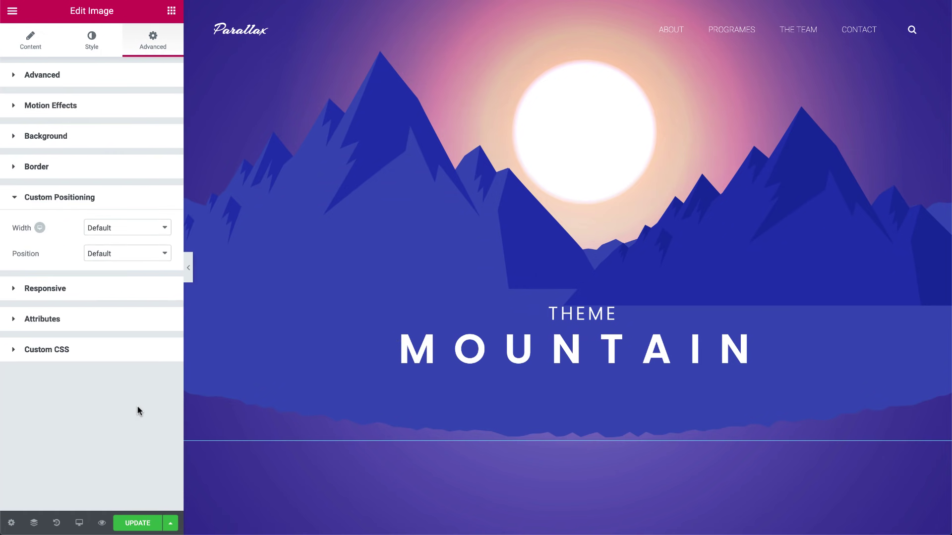
click(143, 254)
click(145, 264)
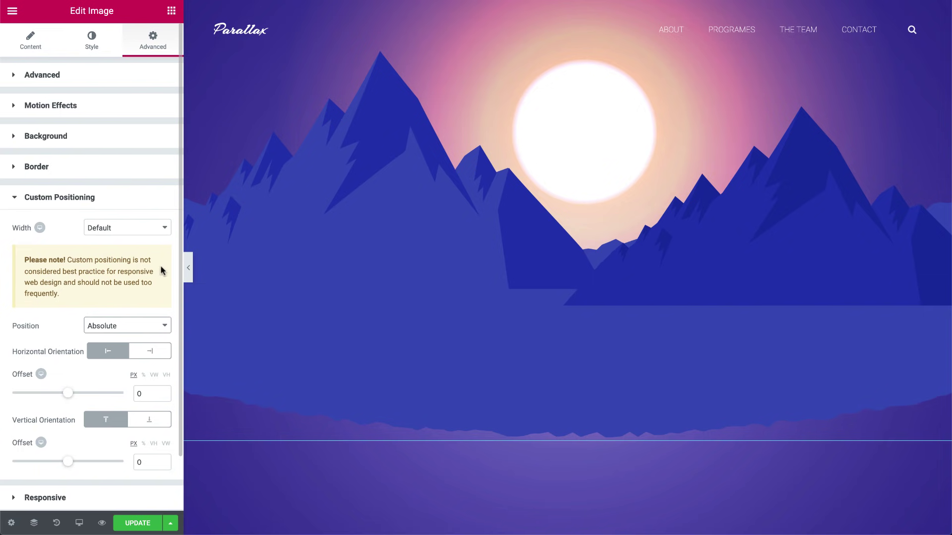
Step: Duplicate the mountain image twice, swapping the copies to the wavy foreground hills picture
right_click(397, 300)
click(423, 329)
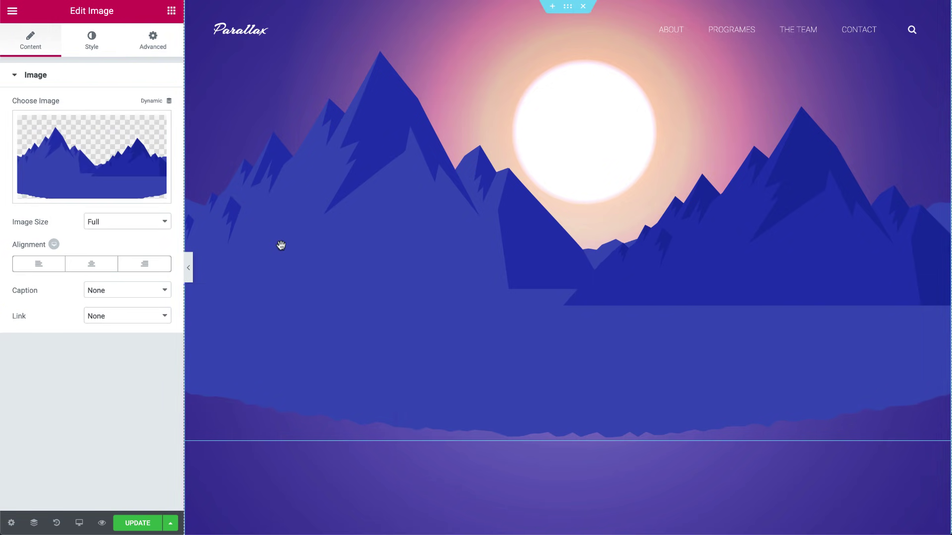
click(92, 156)
click(159, 234)
click(892, 499)
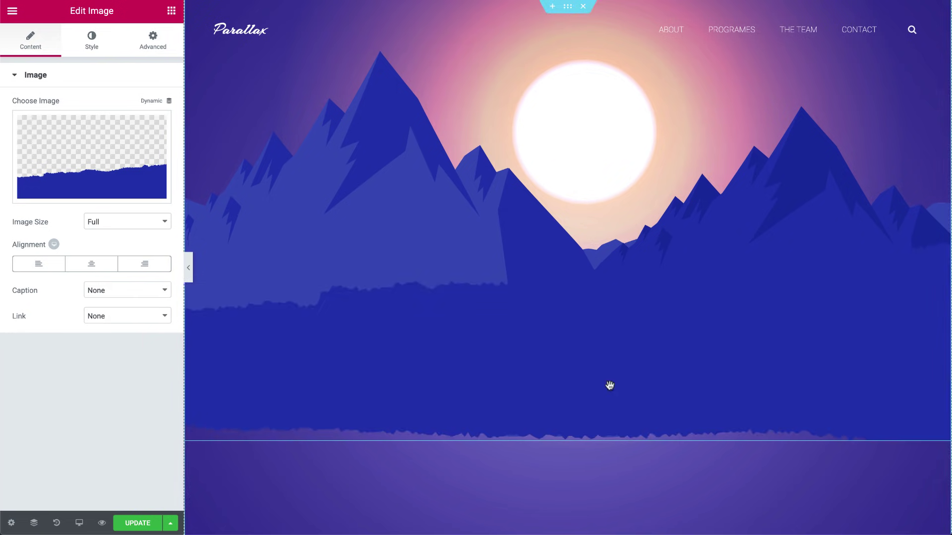
right_click(408, 339)
click(430, 367)
click(92, 156)
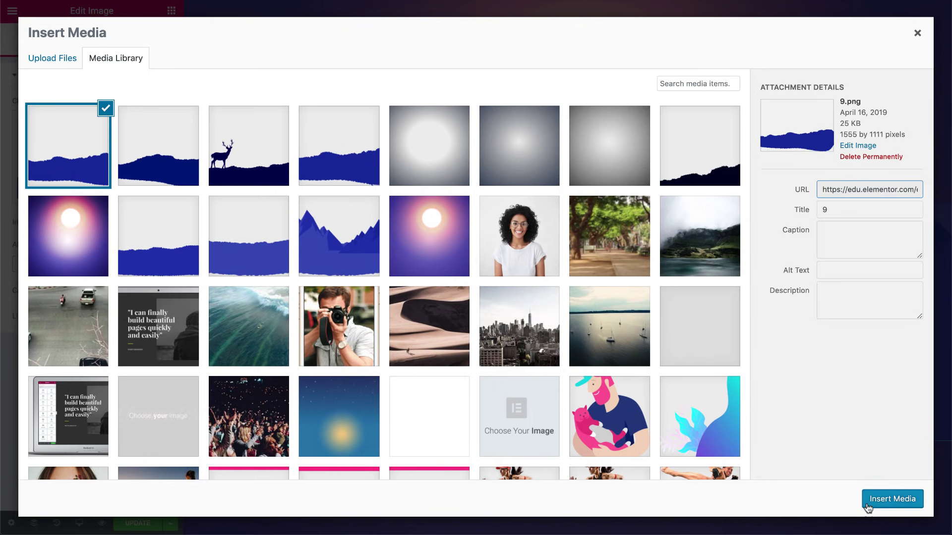
click(891, 498)
Step: Add two more duplicated layers, one with the second hill image and one with the deer silhouette
right_click(537, 347)
click(548, 377)
click(91, 156)
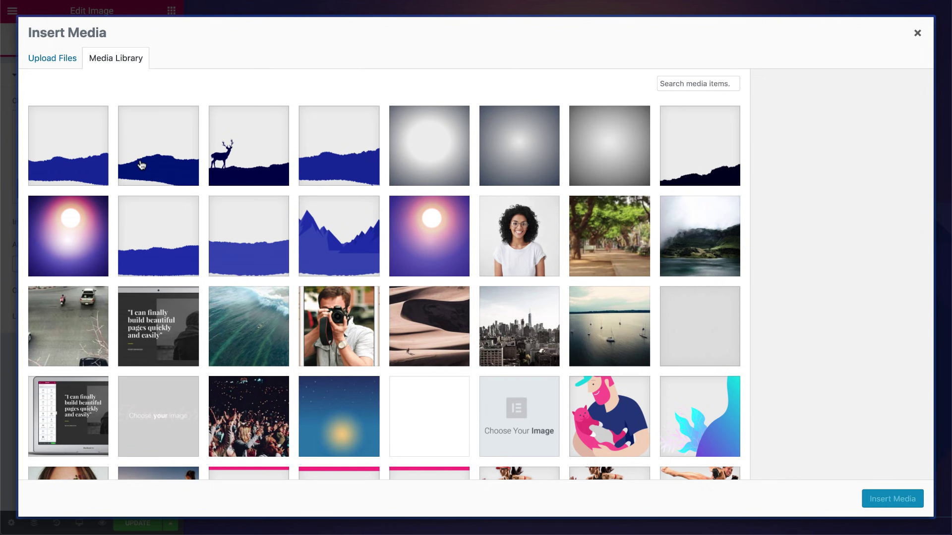
click(141, 165)
click(875, 496)
right_click(537, 348)
click(551, 378)
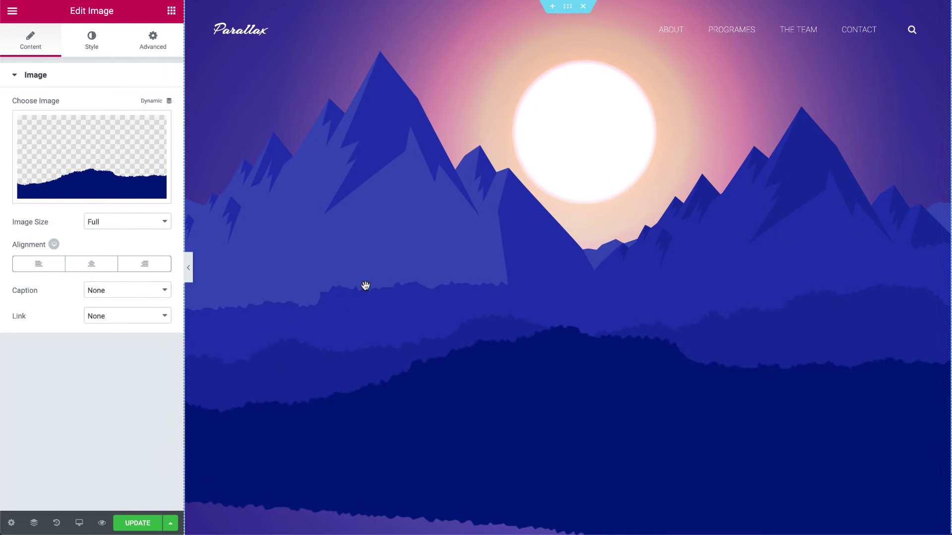
click(91, 156)
click(250, 145)
click(873, 496)
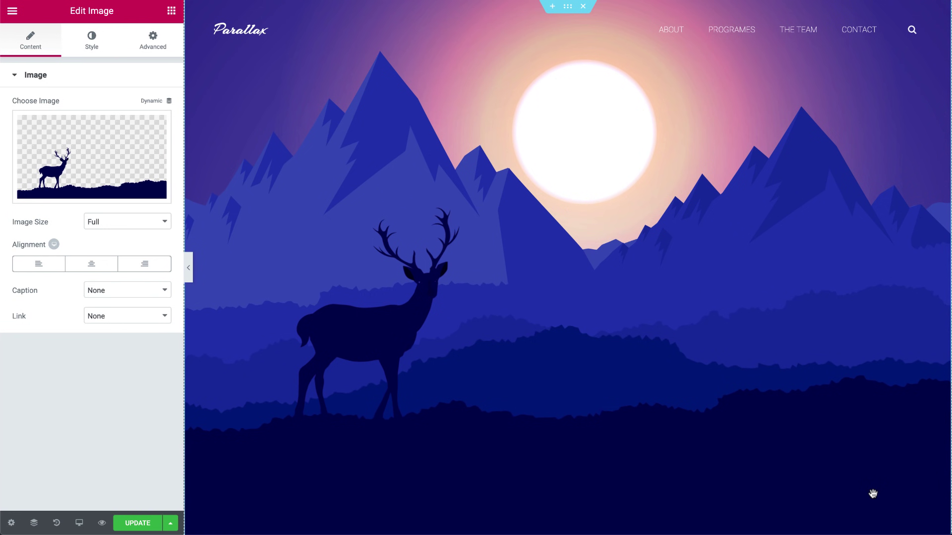
Step: Open the Navigator and give the THEME and MOUNTAIN headings a z-index of 2
right_click(750, 347)
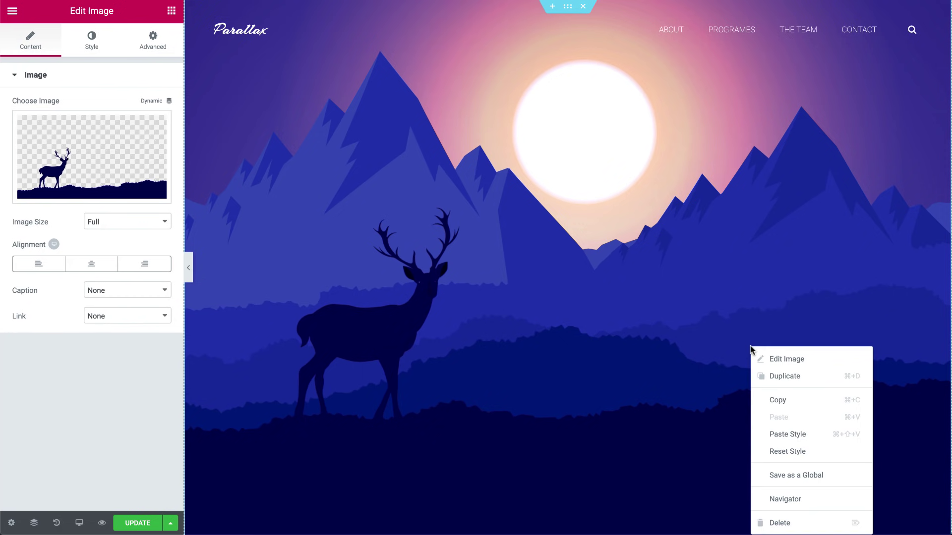
click(791, 499)
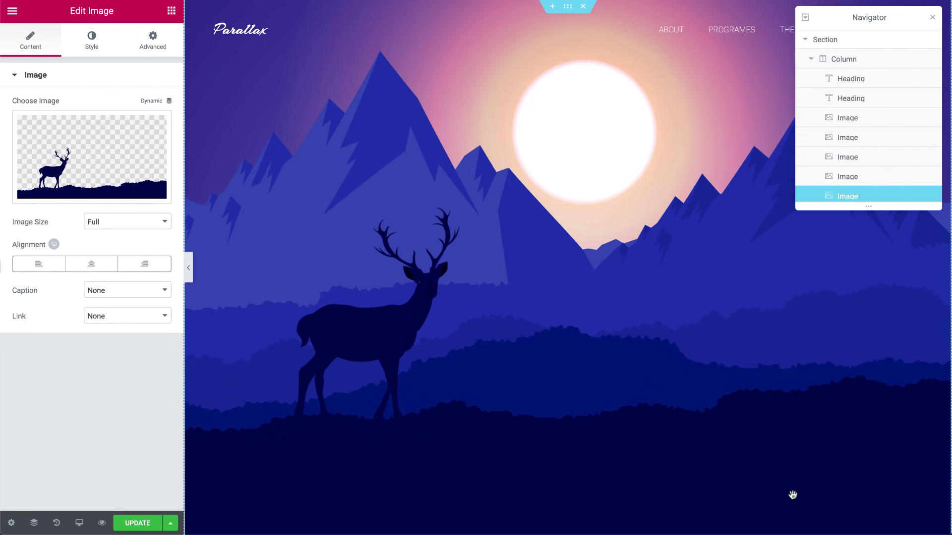
click(852, 82)
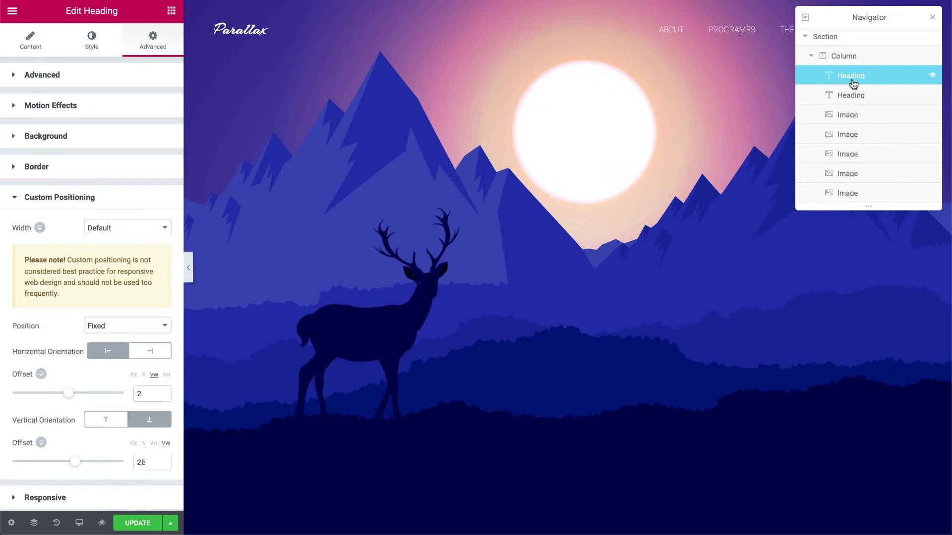
click(125, 81)
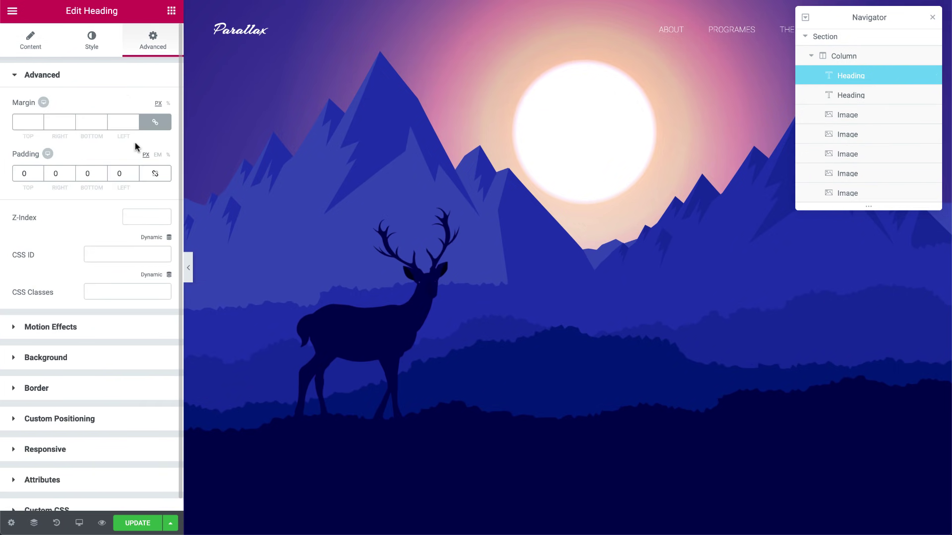
click(162, 214)
click(851, 95)
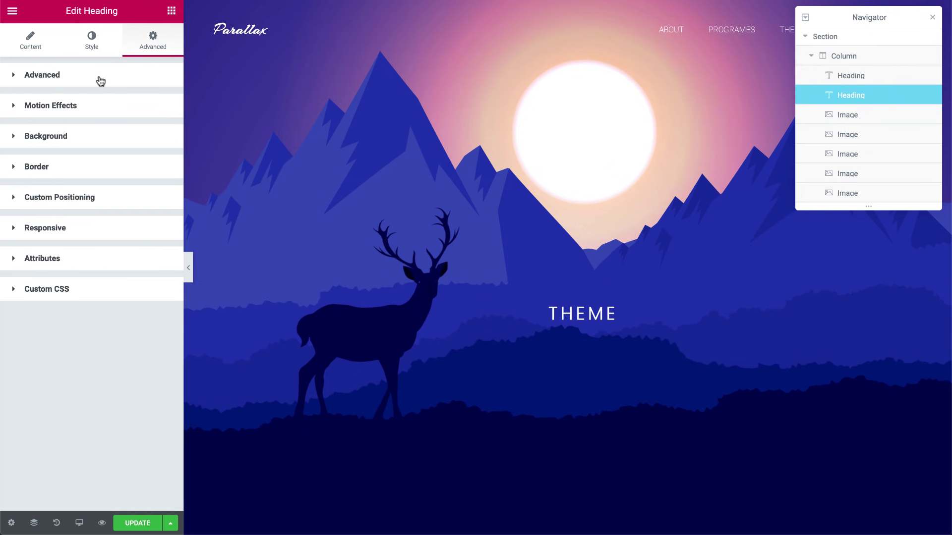
click(97, 77)
click(149, 217)
text(2)
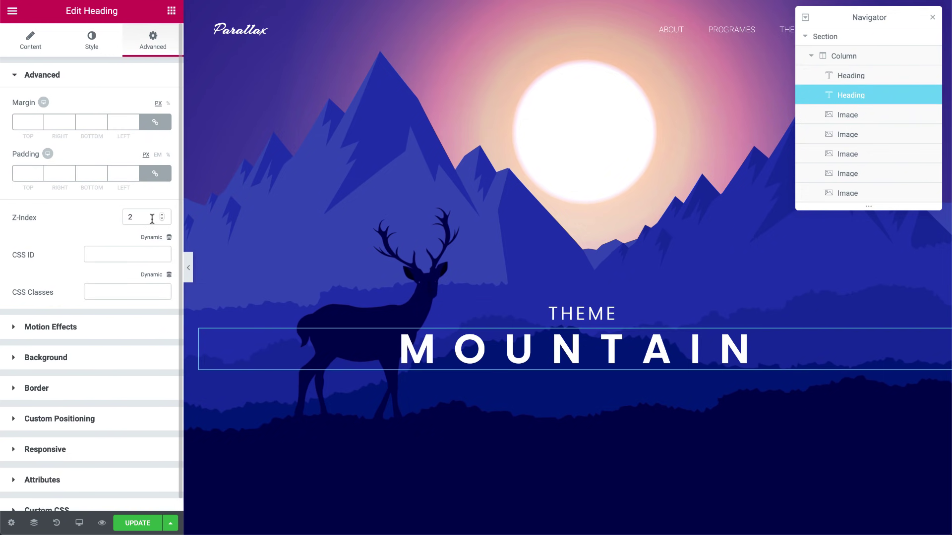
Step: Give the back mountain and hill image layers a z-index of 1
click(845, 114)
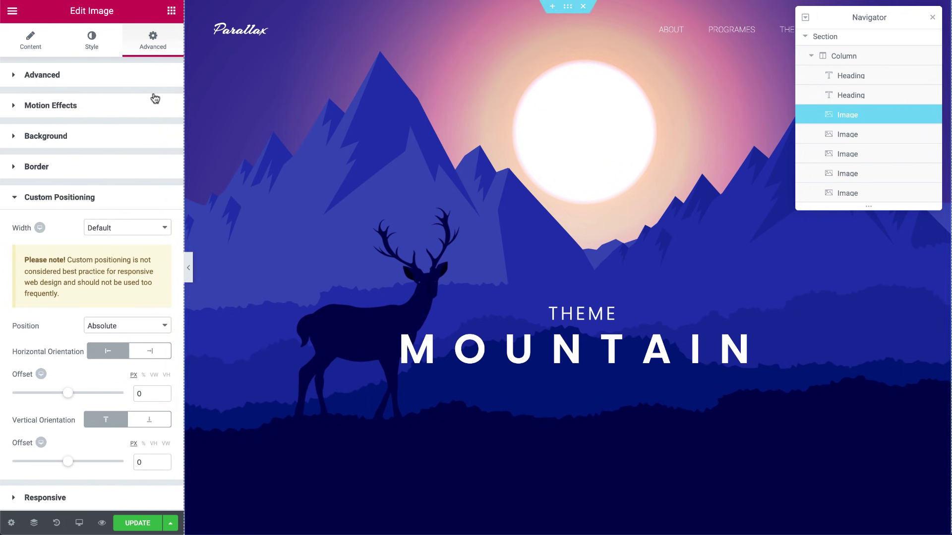
click(130, 80)
click(137, 214)
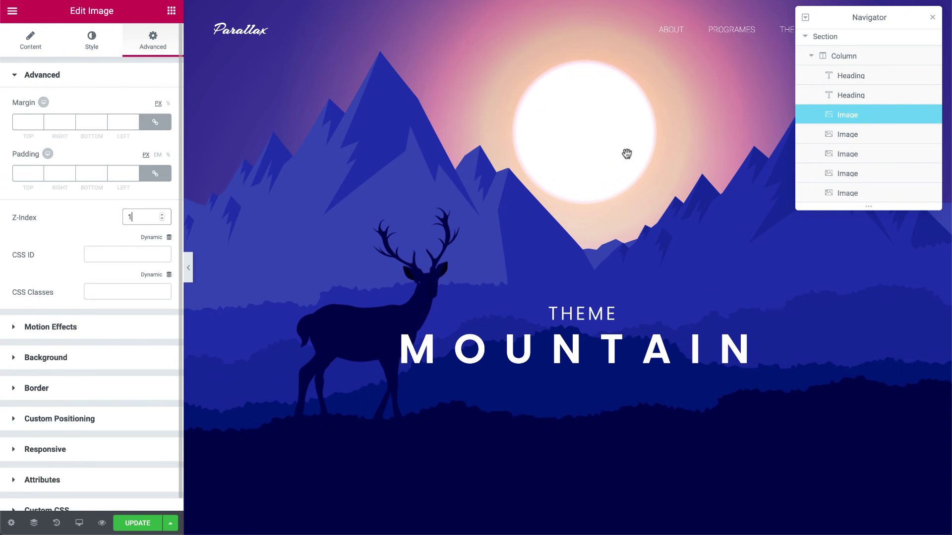
click(627, 154)
click(153, 41)
click(136, 215)
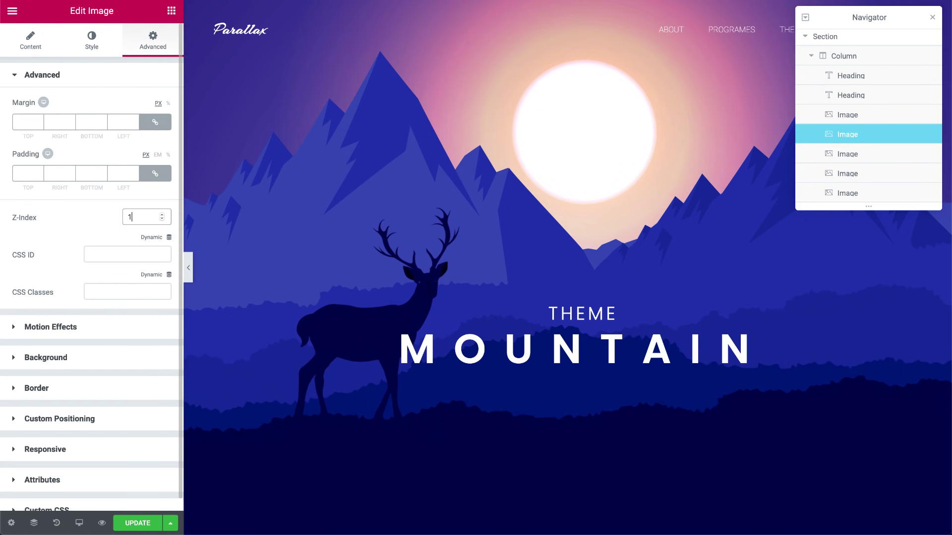
click(822, 155)
click(154, 50)
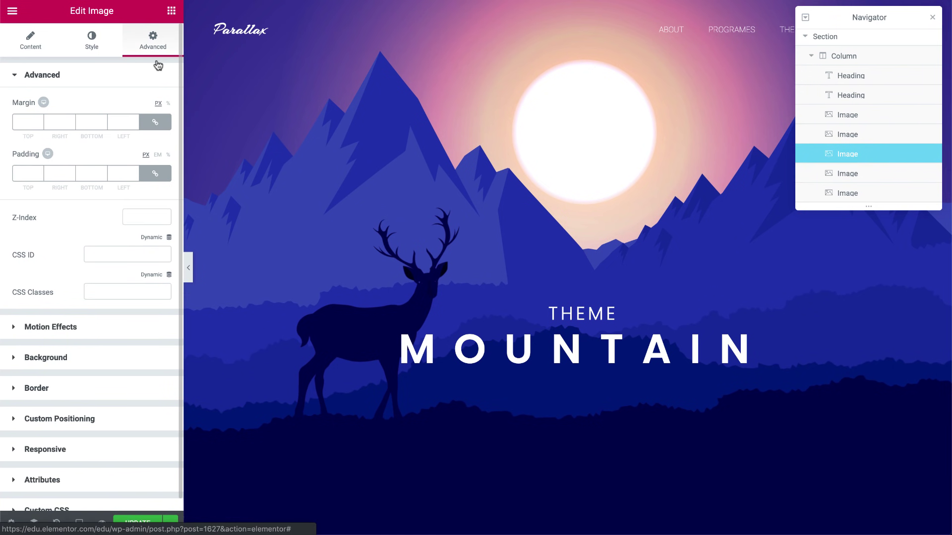
click(140, 214)
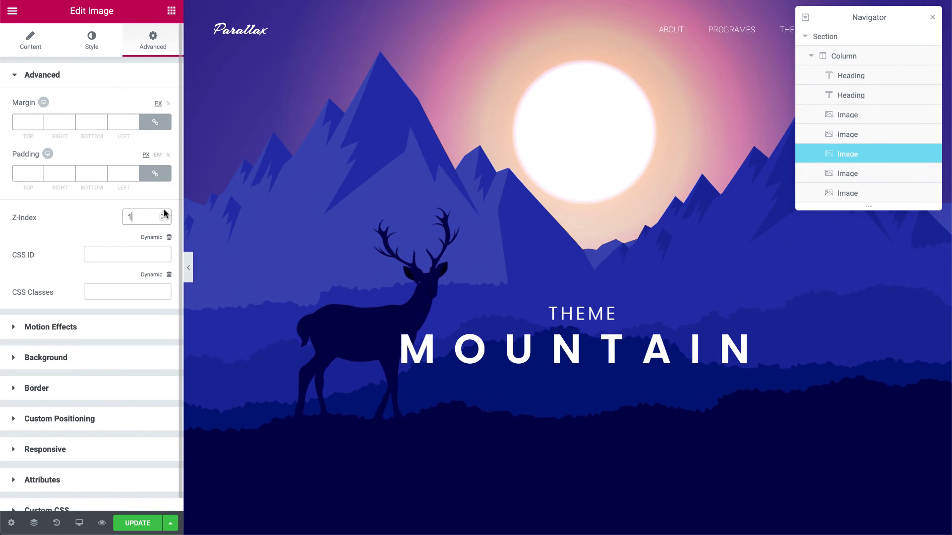
text(1)
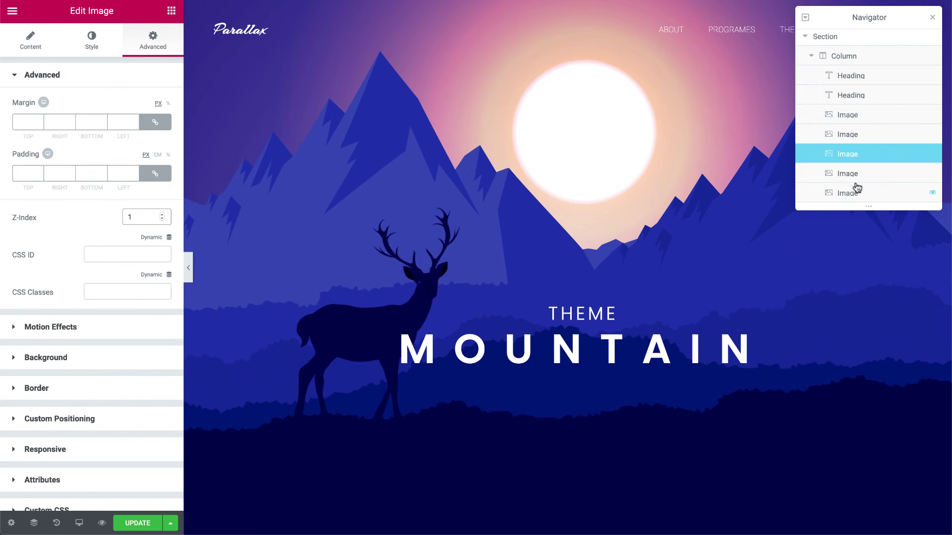
click(852, 174)
click(142, 53)
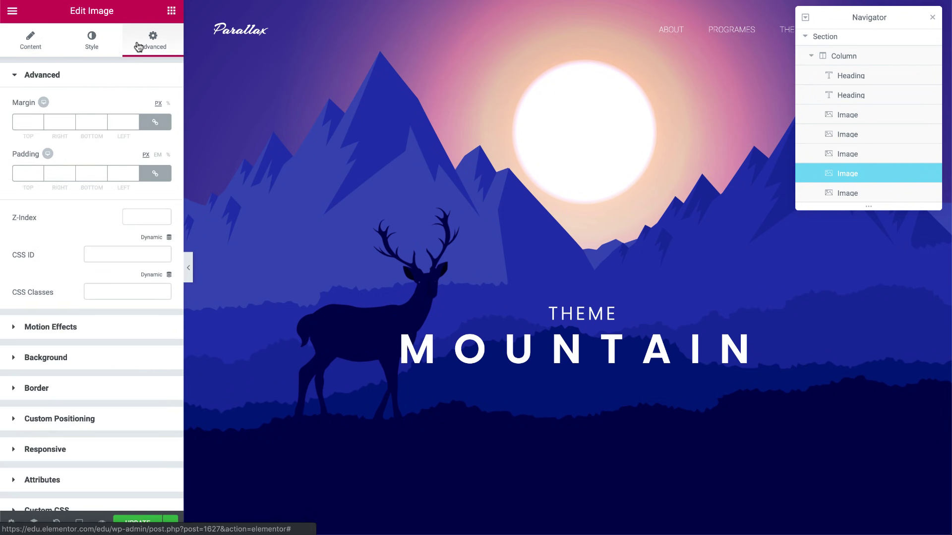
click(137, 213)
text(1)
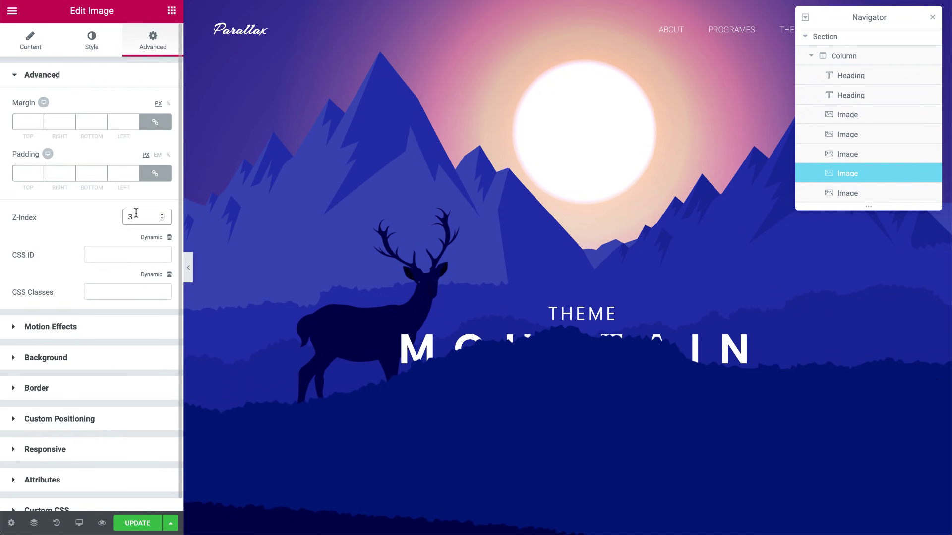
Step: Set the front image layer's z-index to 3
click(852, 194)
click(150, 46)
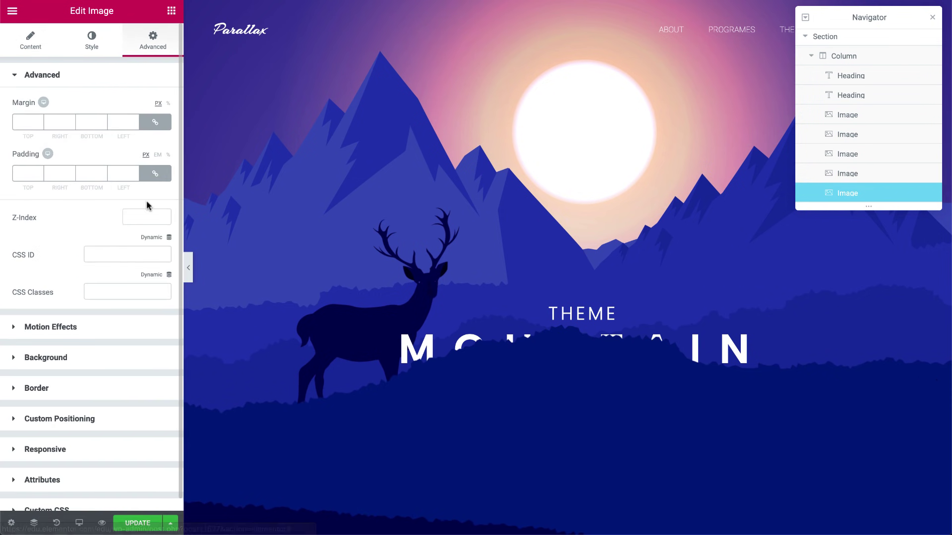
click(145, 215)
text(3)
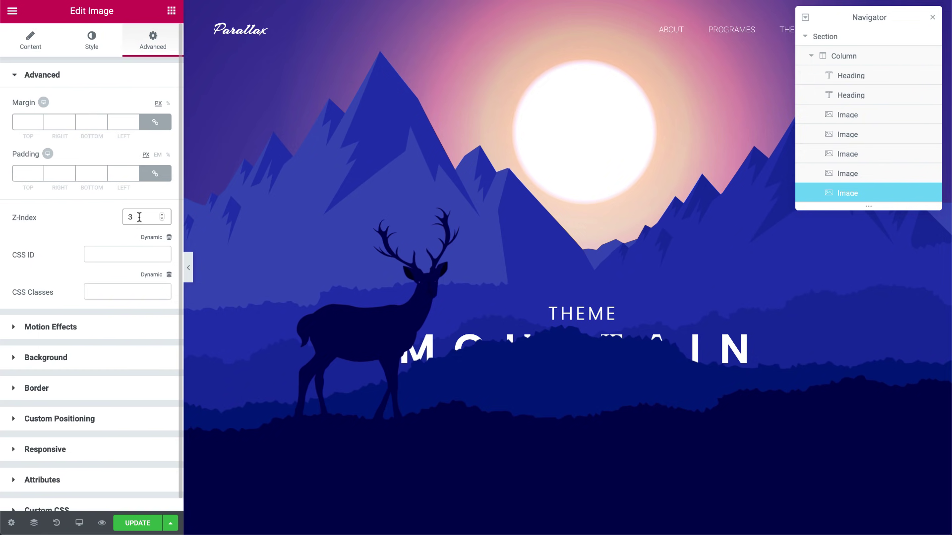
click(837, 113)
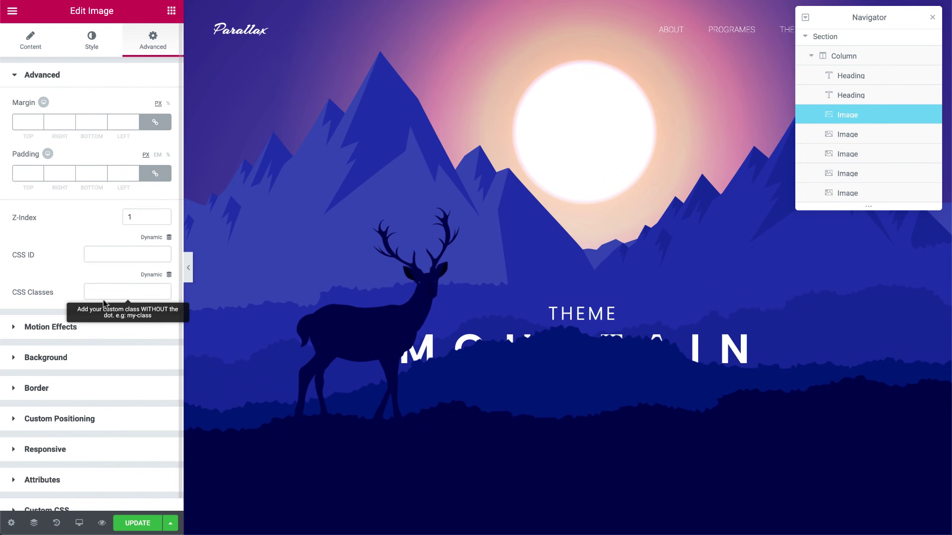
Step: Turn on downward Vertical Scroll motion for the first mountain layer image
click(87, 327)
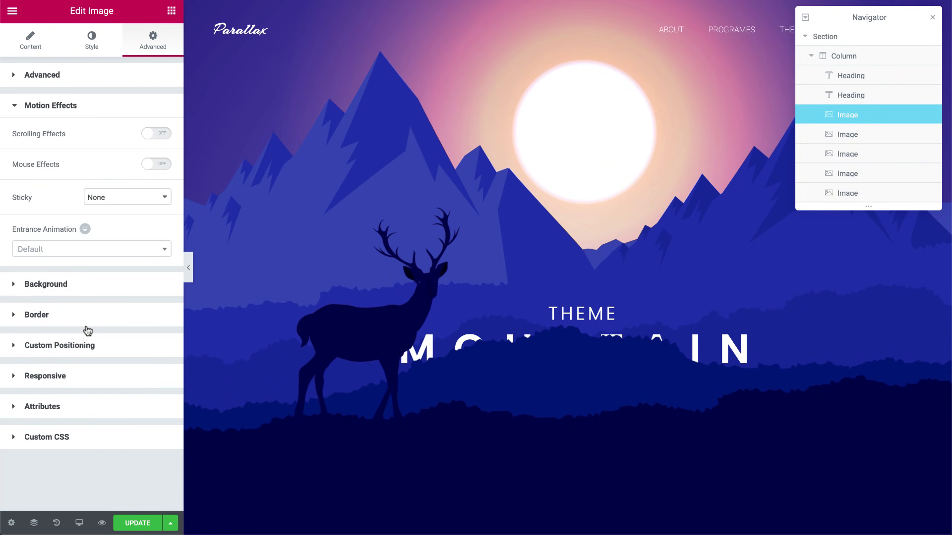
click(168, 134)
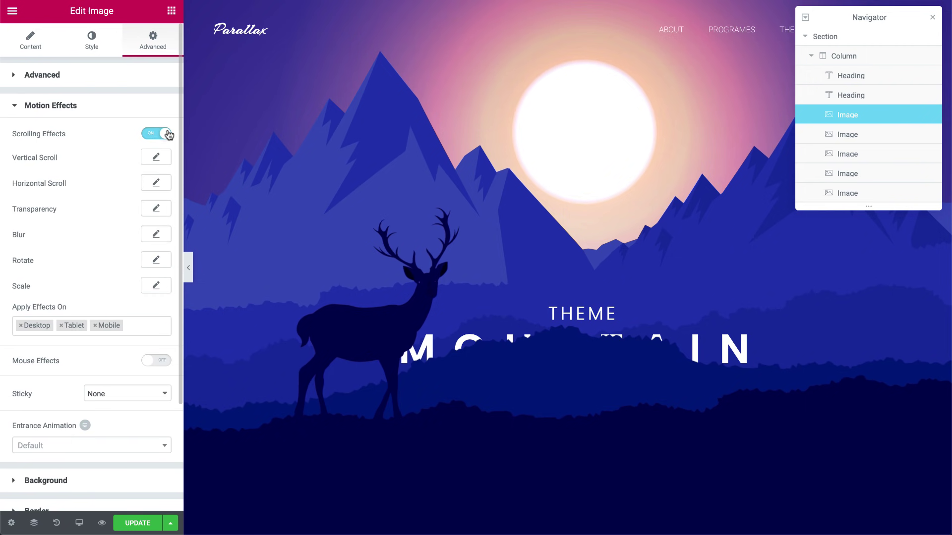
click(154, 157)
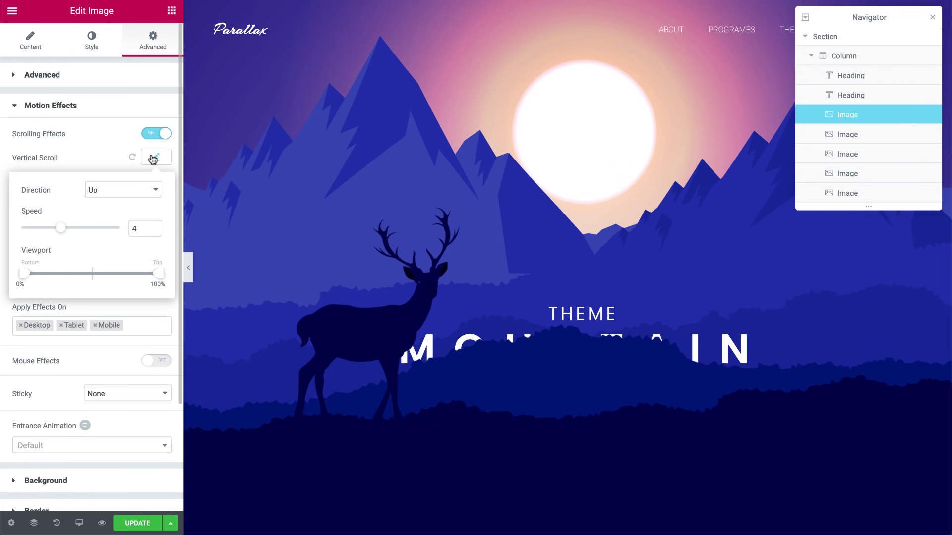
click(134, 190)
click(131, 200)
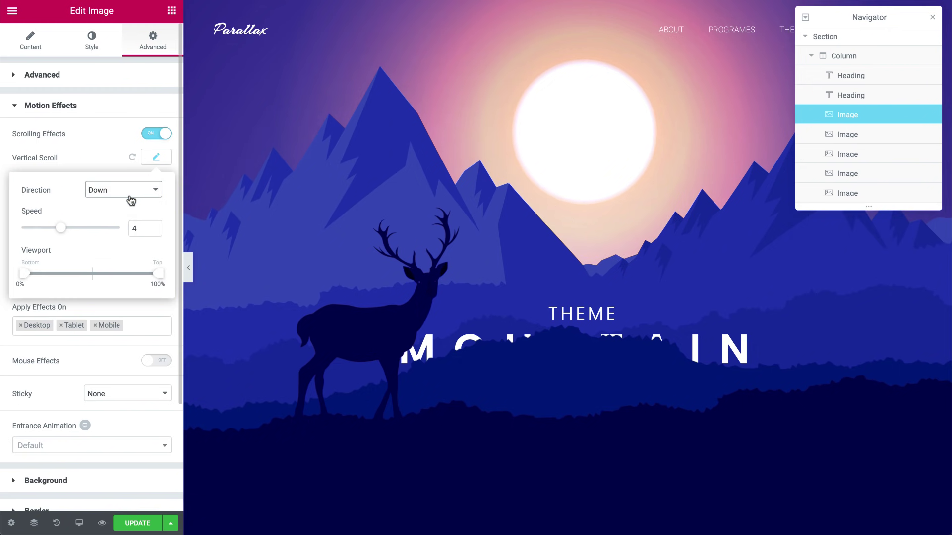
double_click(130, 229)
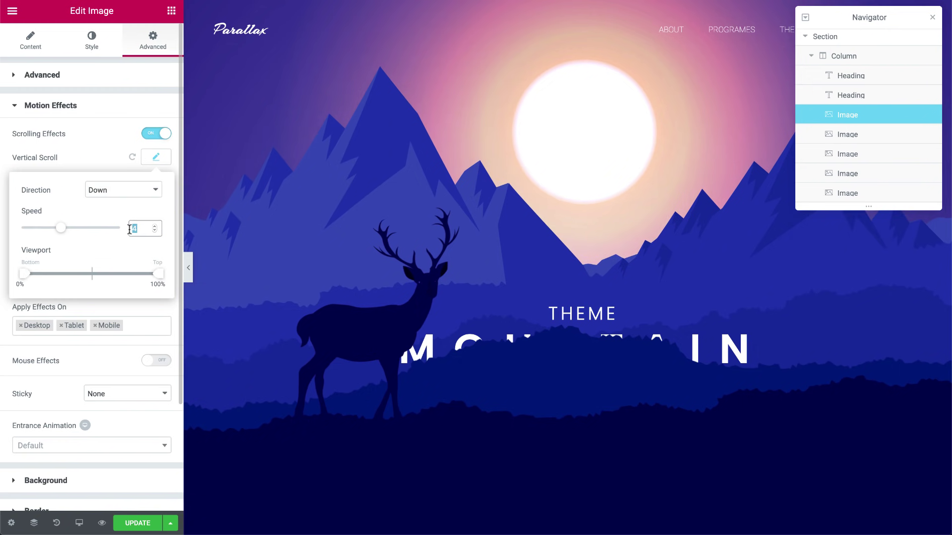
Step: Give the second mountain layer a downward vertical scroll at speed 8
click(863, 137)
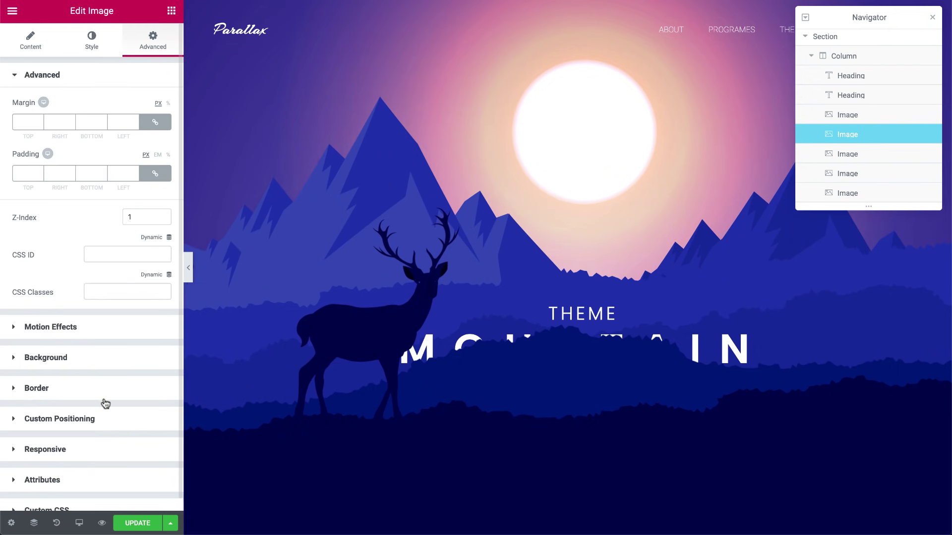
click(81, 335)
click(160, 138)
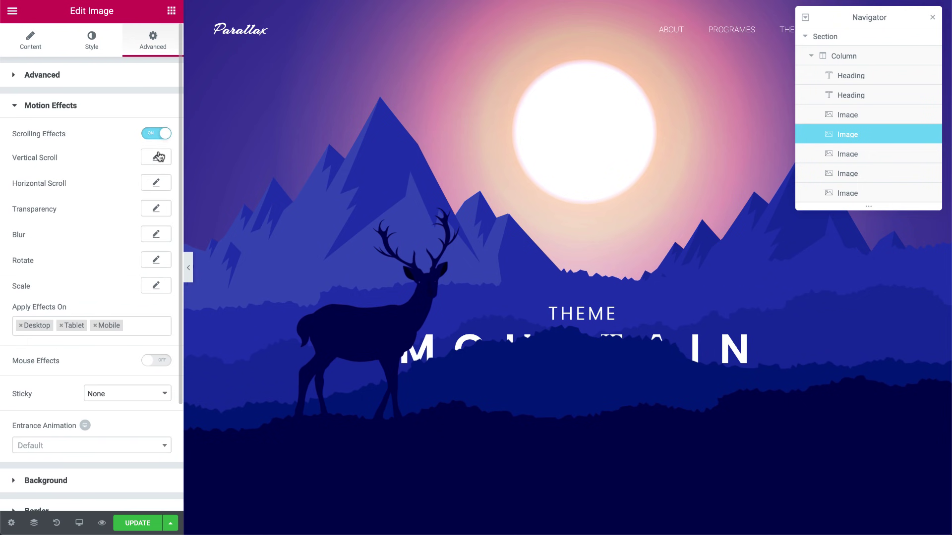
click(157, 157)
click(124, 190)
click(130, 200)
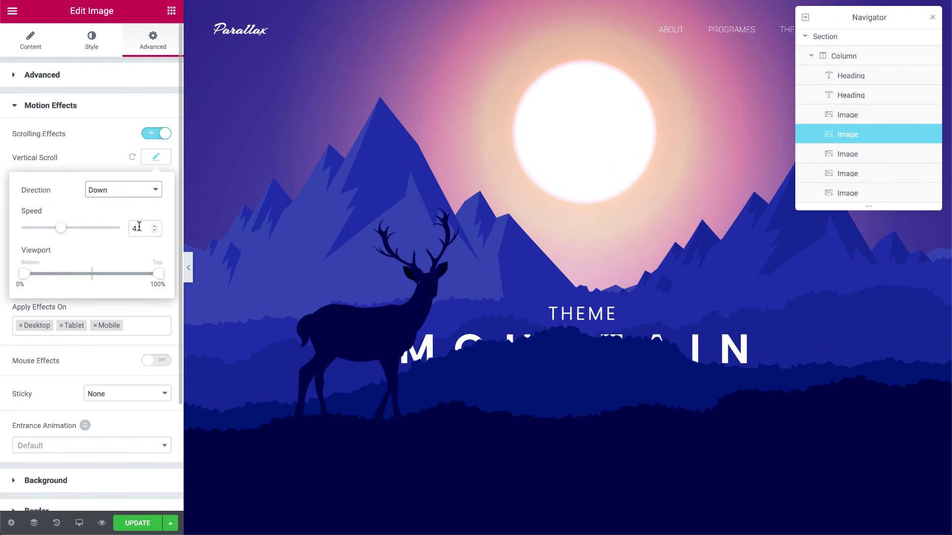
double_click(134, 229)
text(8)
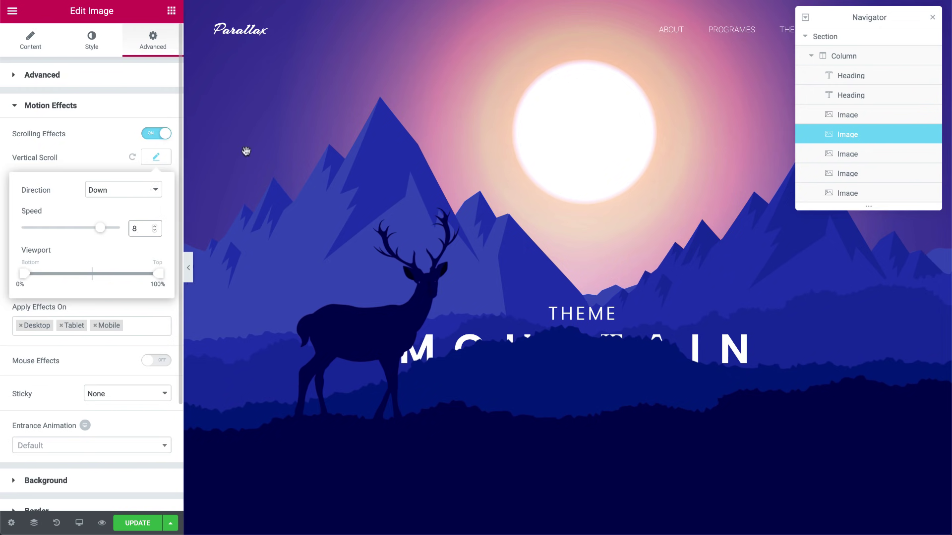
Step: Give the third mountain layer a downward vertical scroll at speed 6
click(843, 154)
click(69, 324)
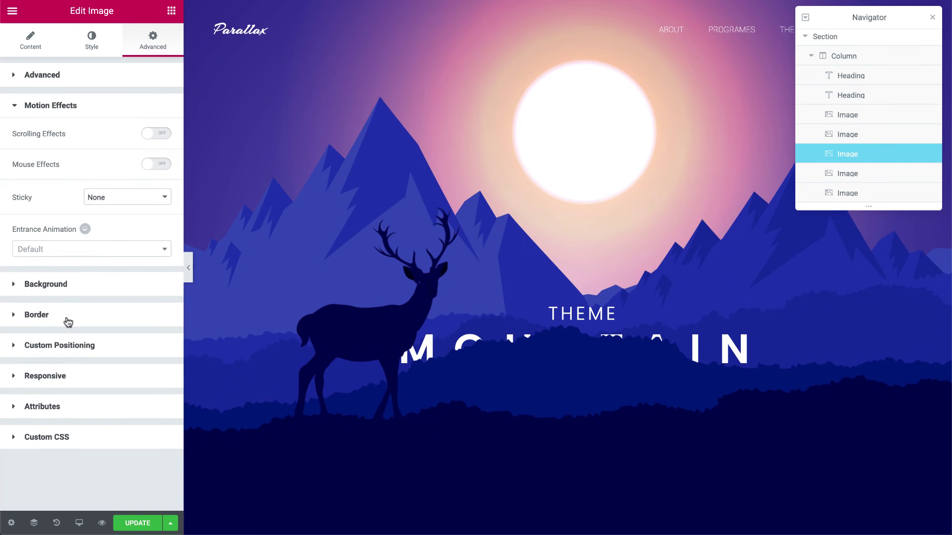
click(160, 139)
click(158, 158)
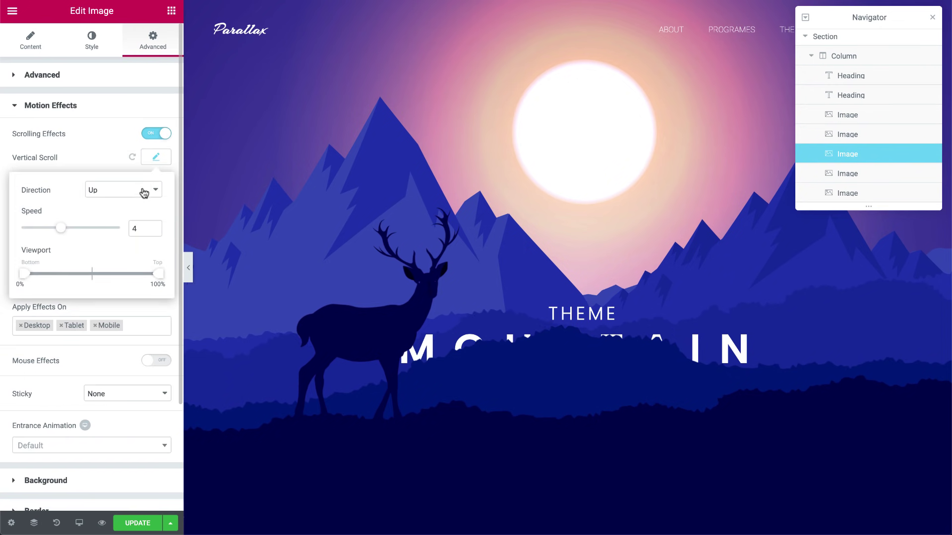
click(149, 190)
click(127, 198)
double_click(133, 228)
text(6)
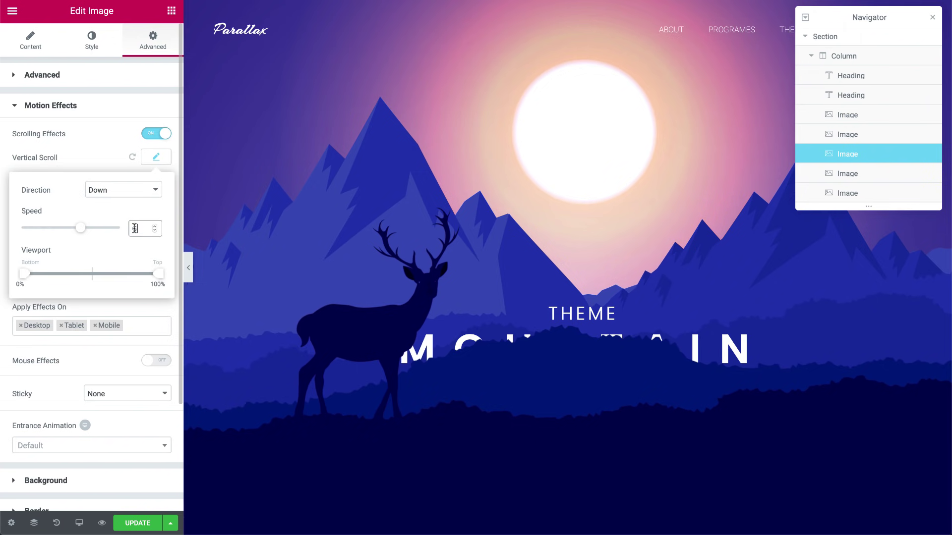
Step: Give the next mountain layer a downward vertical scroll at speed 5
click(842, 173)
click(73, 325)
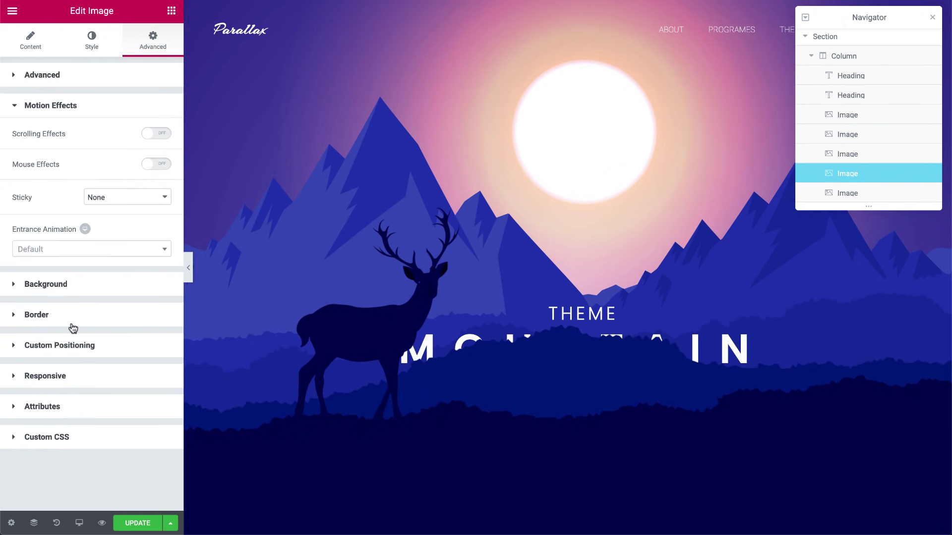
click(162, 133)
click(157, 157)
click(144, 187)
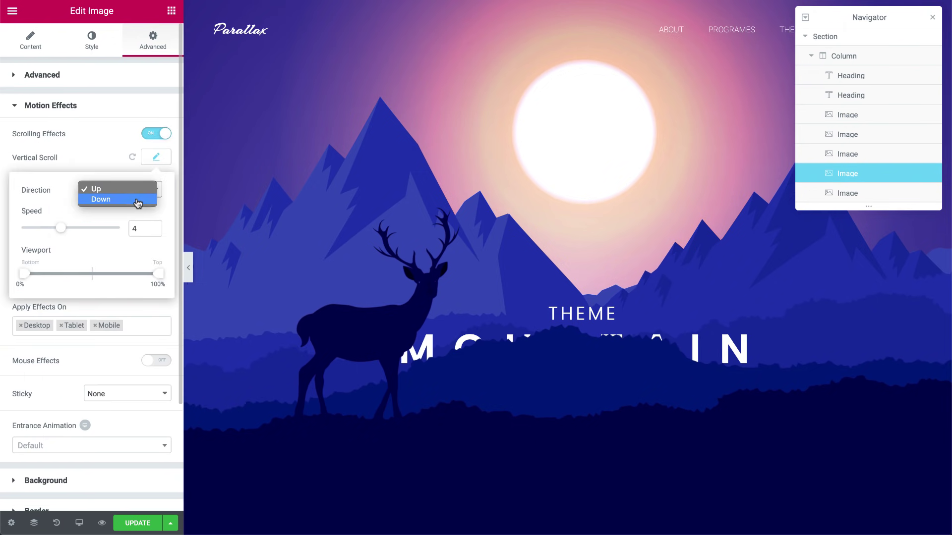
click(127, 198)
double_click(133, 229)
text(5)
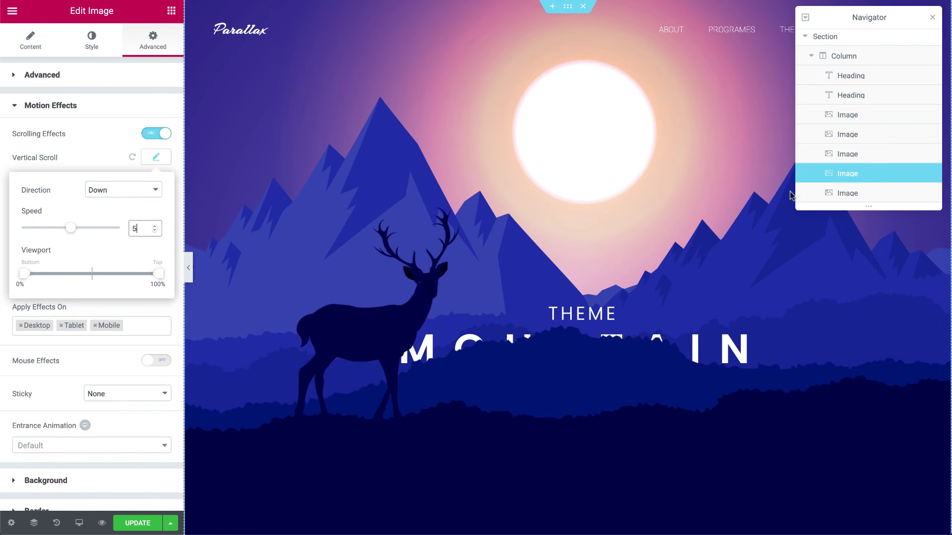
Step: Give the last mountain layer a downward vertical scroll at speed 3
click(832, 193)
click(155, 326)
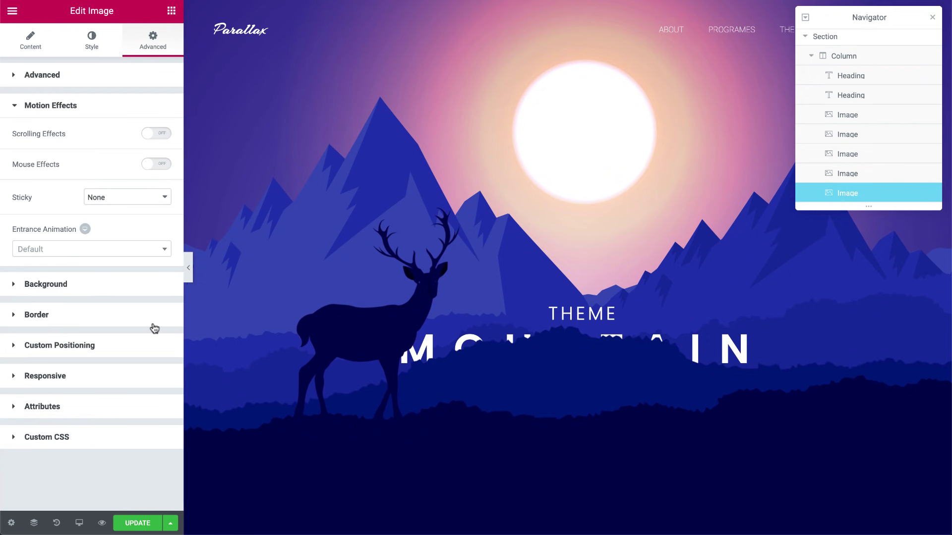
click(158, 133)
click(156, 158)
click(135, 189)
click(133, 200)
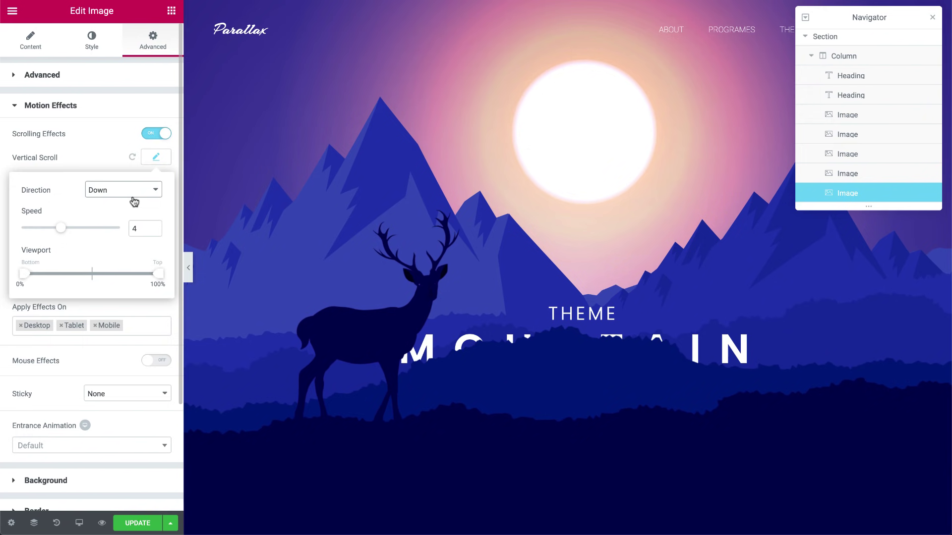
double_click(135, 229)
text(3)
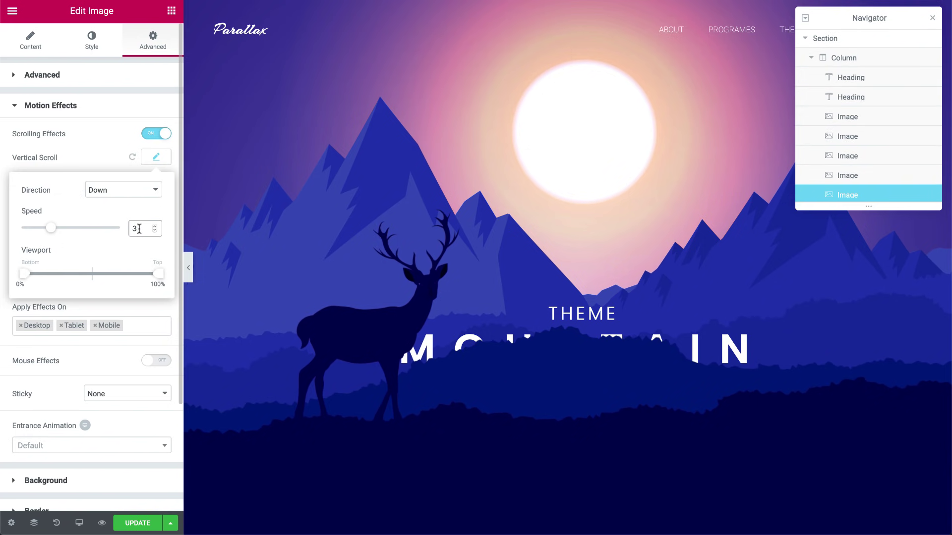
Step: Set the hero section's background Attachment to Fixed so the sun stays put
click(825, 39)
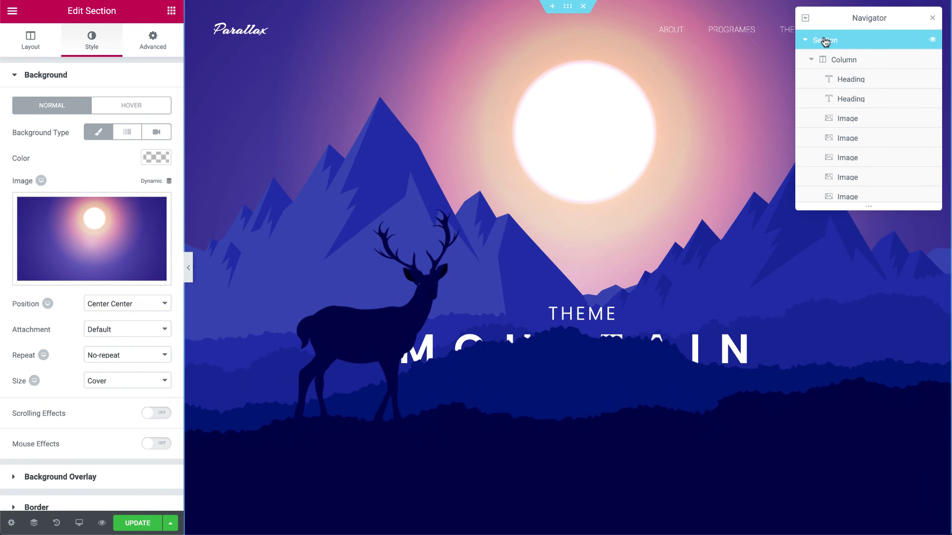
click(153, 329)
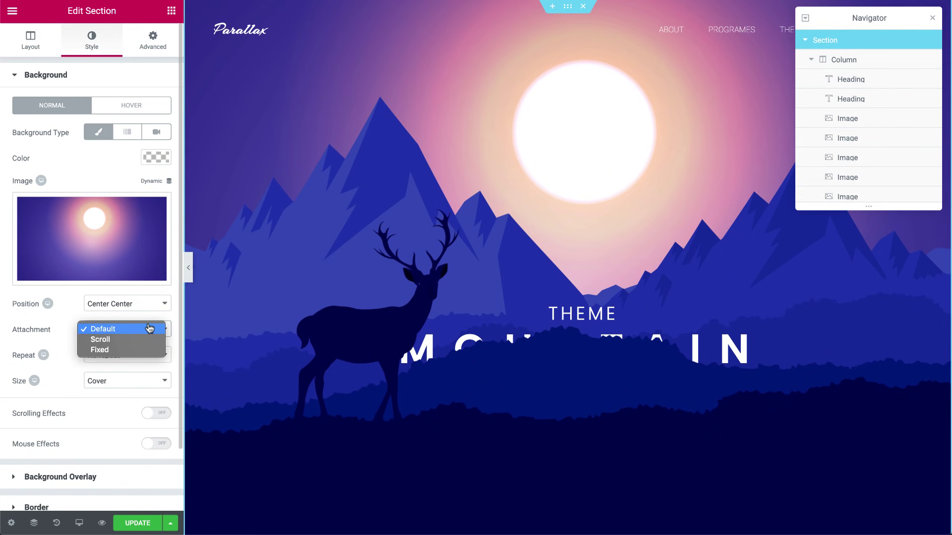
click(134, 350)
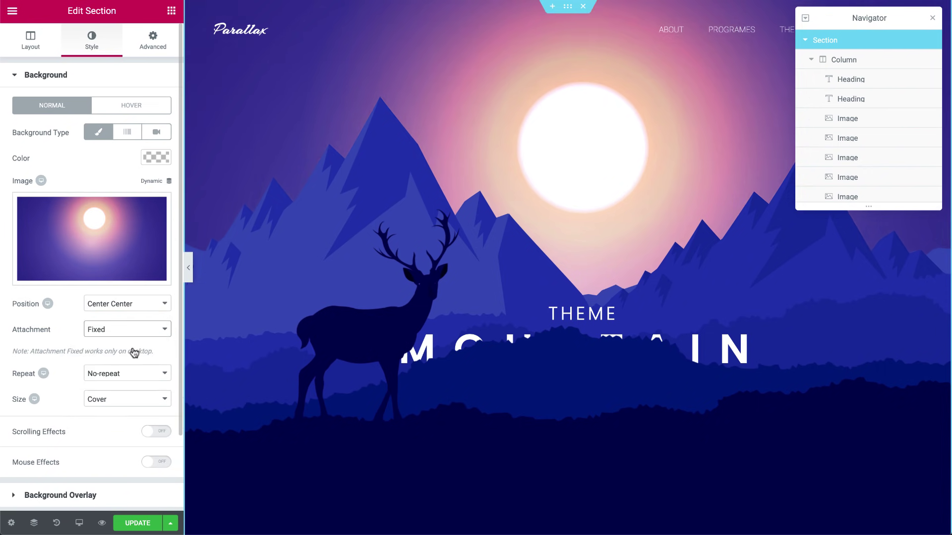
Step: Add an Image widget above the & MOTION heading showing the dark hills picture at Full size
scroll(132, 347, down, 1)
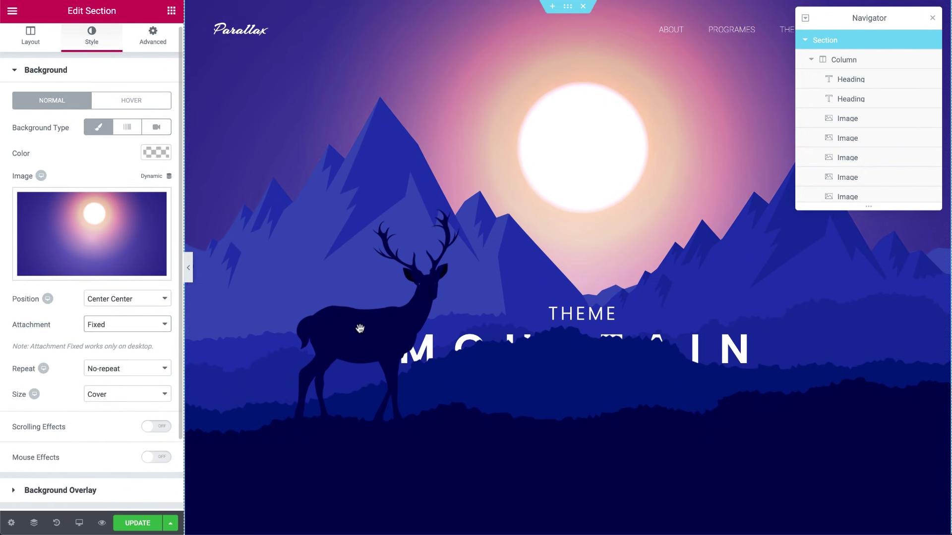
scroll(360, 329, down, 5)
click(171, 11)
drag(48, 186, 509, 436)
click(126, 159)
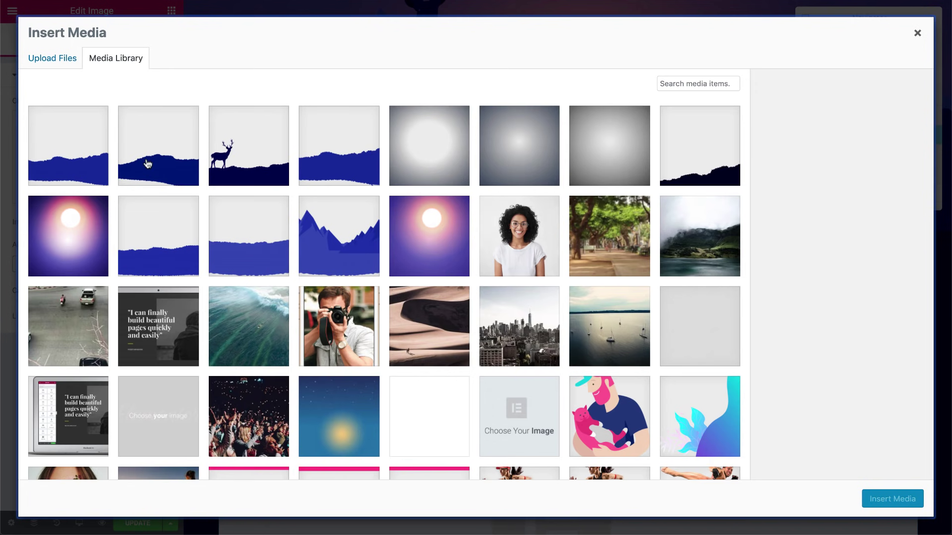
click(668, 156)
click(893, 499)
click(144, 222)
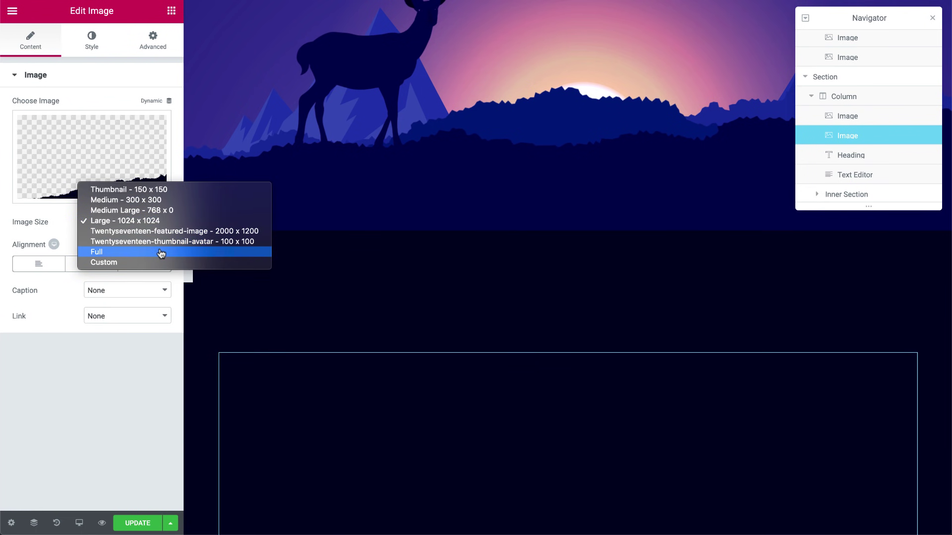
click(161, 252)
Step: Position the hills image absolutely from the right, offset -15 vw horizontally and -80 vertically
click(152, 39)
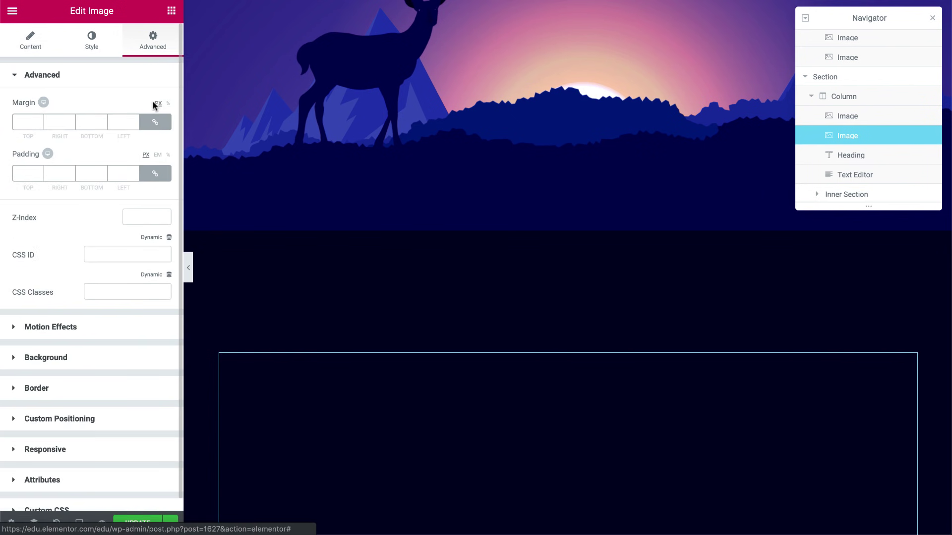
click(136, 421)
click(149, 256)
click(148, 263)
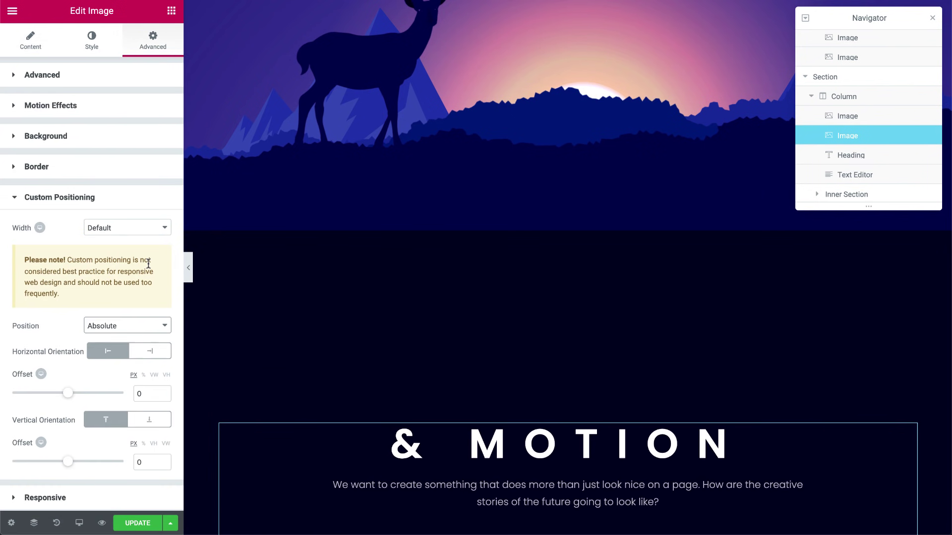
click(149, 353)
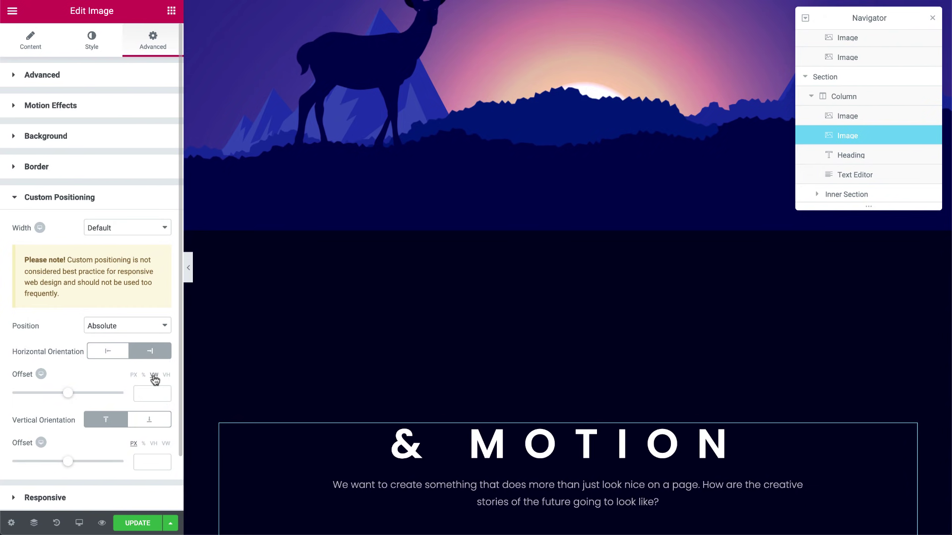
click(154, 375)
drag(68, 393, 64, 395)
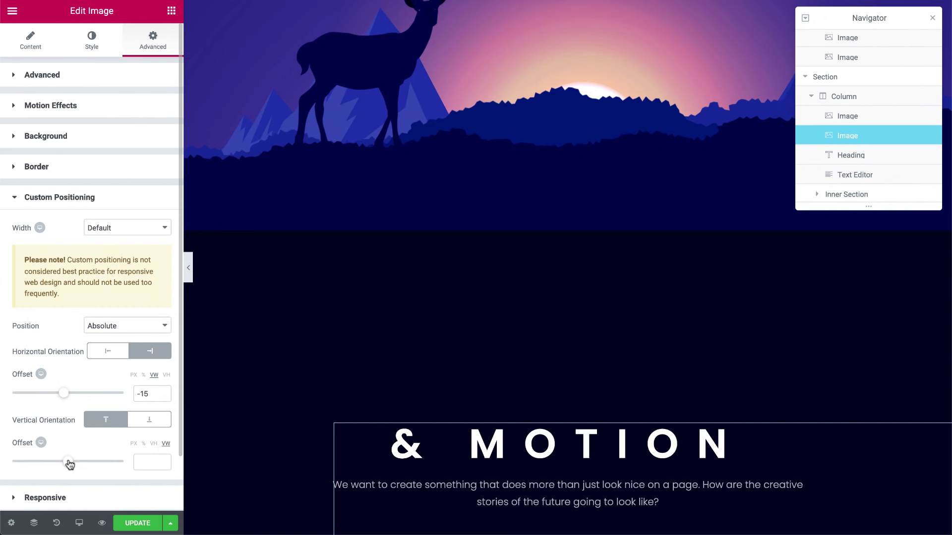
drag(69, 465, 47, 466)
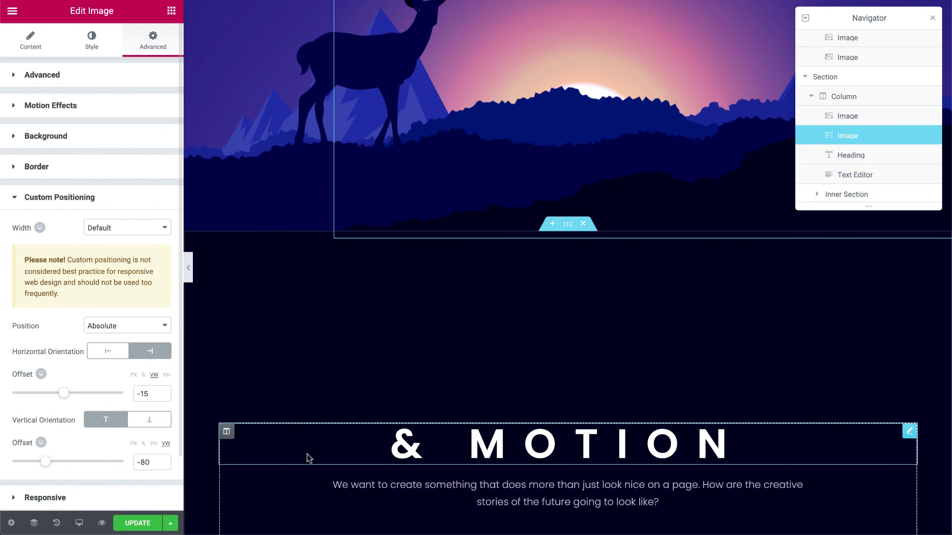
Step: Enable scrolling effects on the & MOTION heading: vertical scroll down at speed 5, ending at 50% viewport
click(391, 450)
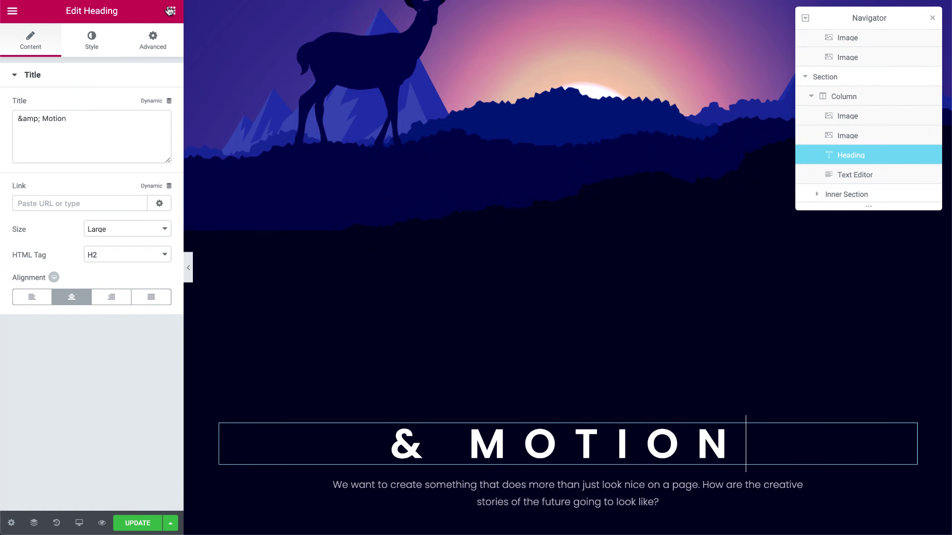
click(152, 42)
click(161, 137)
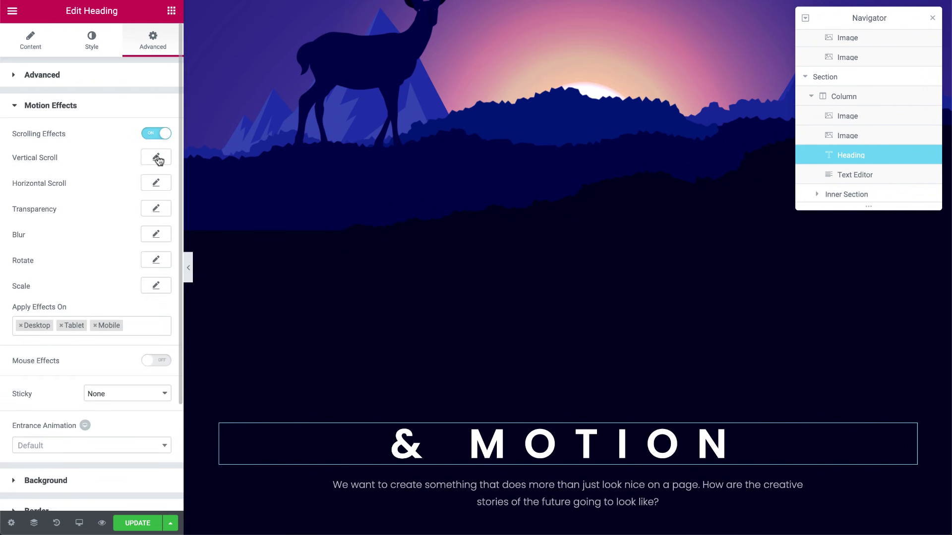
click(158, 158)
click(145, 190)
click(141, 201)
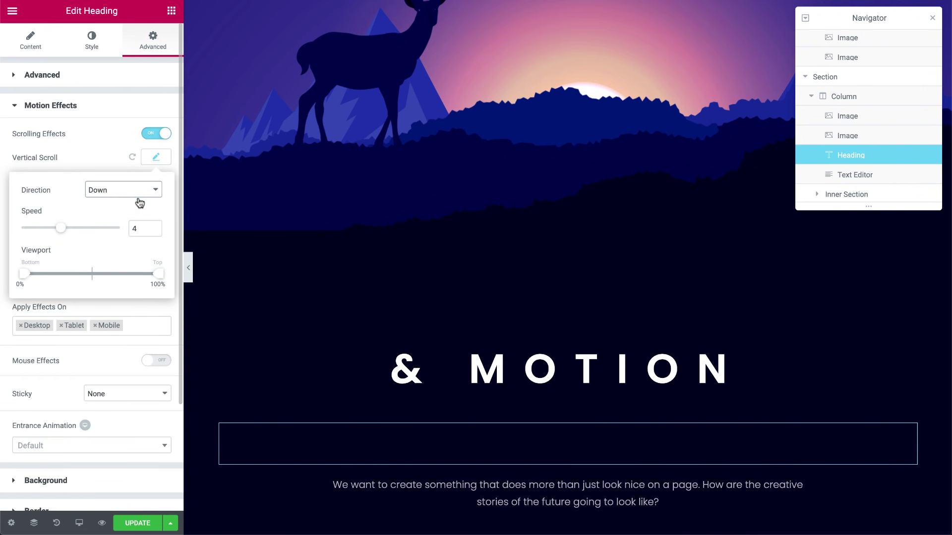
double_click(130, 229)
text(5)
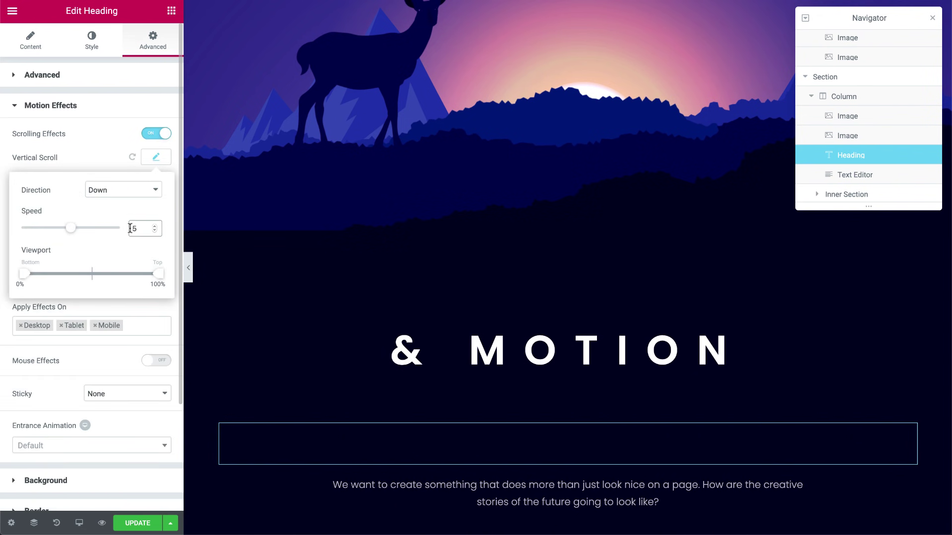
drag(159, 274, 90, 275)
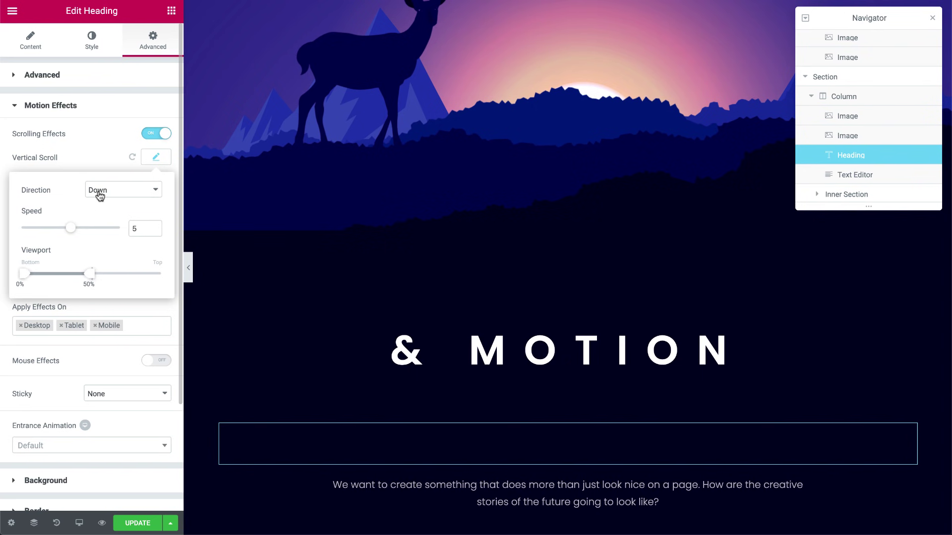
click(96, 159)
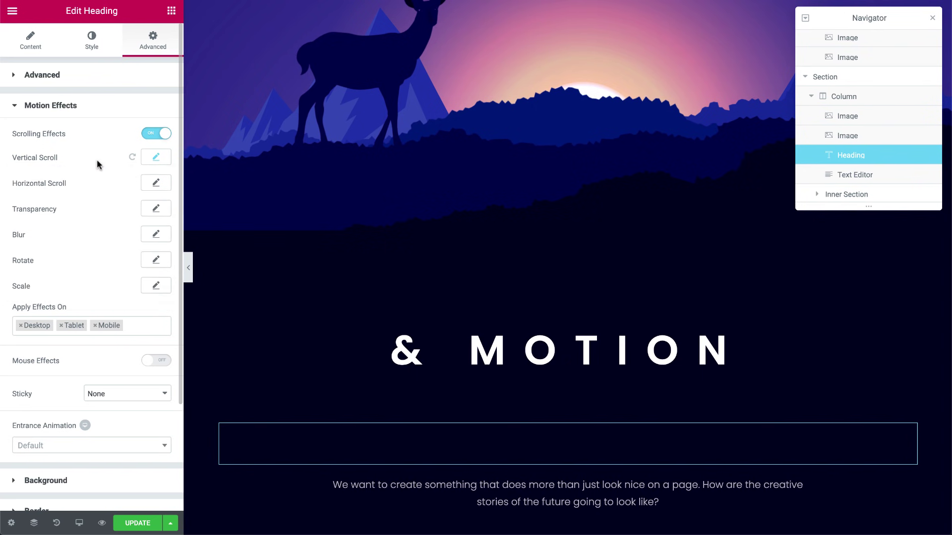
Step: Add a transparency fade-in to the heading over 10%–70% of the viewport
click(158, 210)
drag(52, 325, 36, 325)
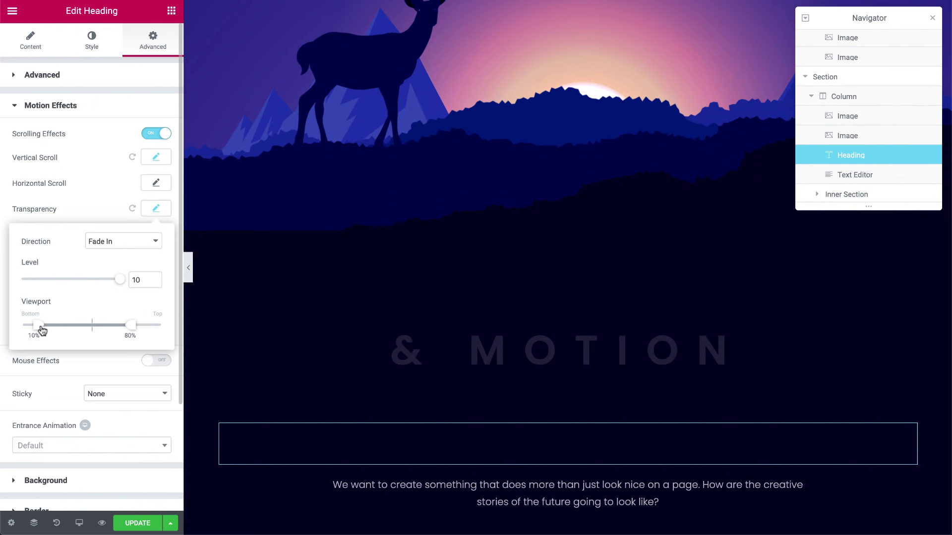
drag(131, 324, 118, 329)
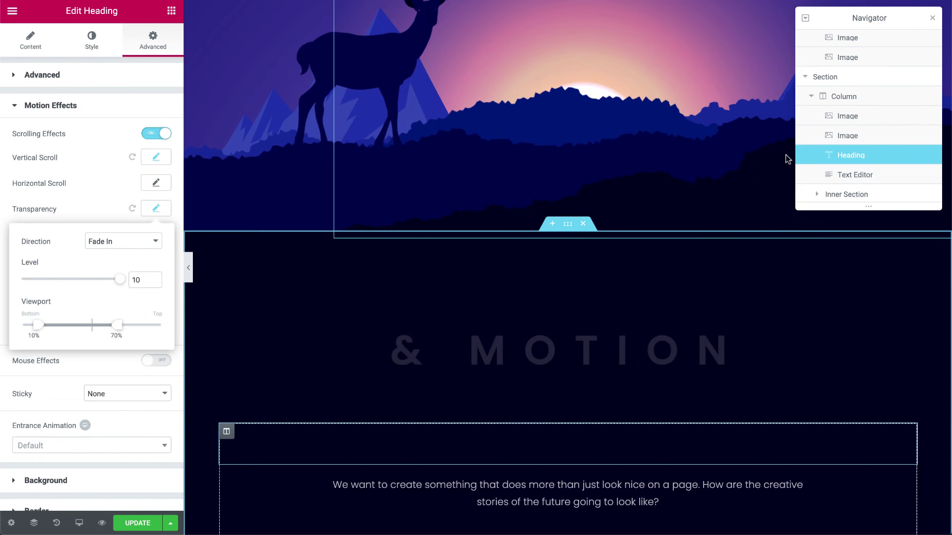
Step: Give the paragraph a scrolling transparency fade-in over 15%–64% of the viewport
click(828, 174)
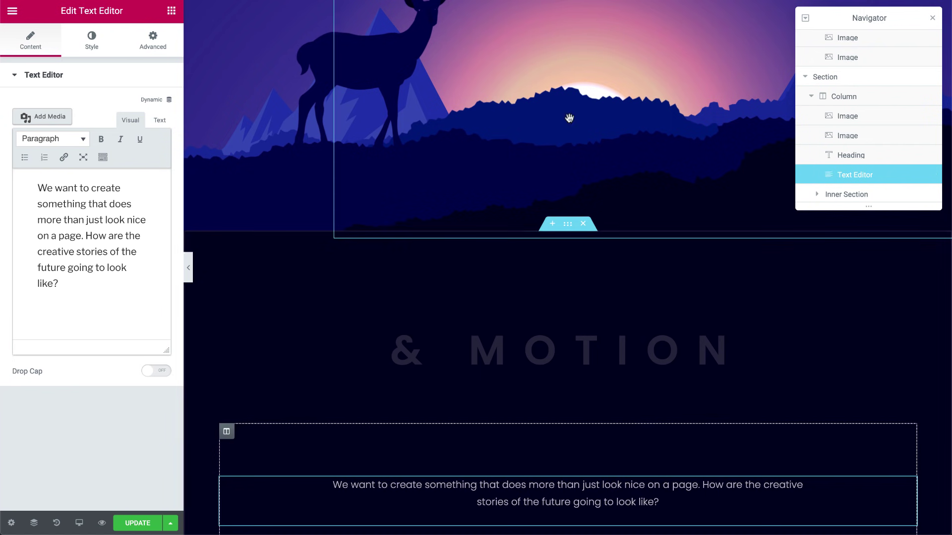
click(163, 44)
click(106, 327)
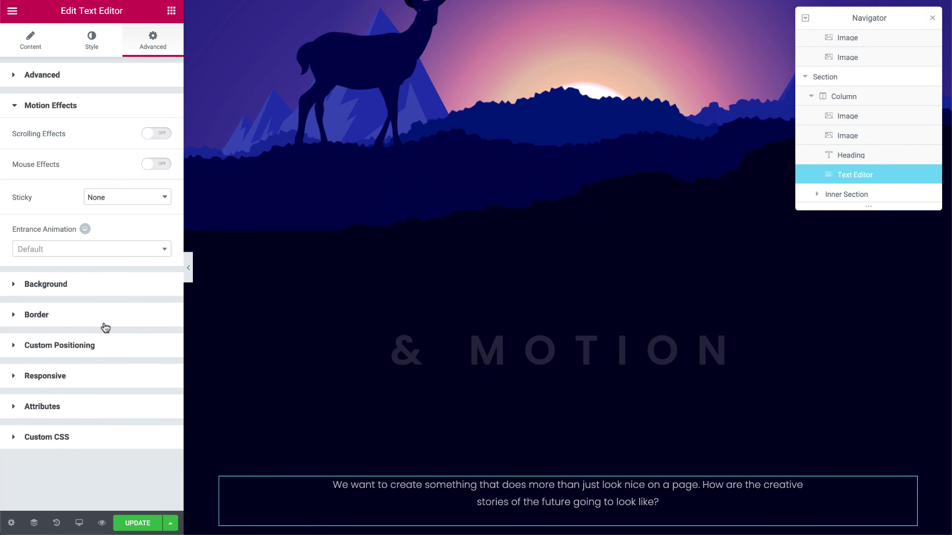
click(162, 133)
click(154, 209)
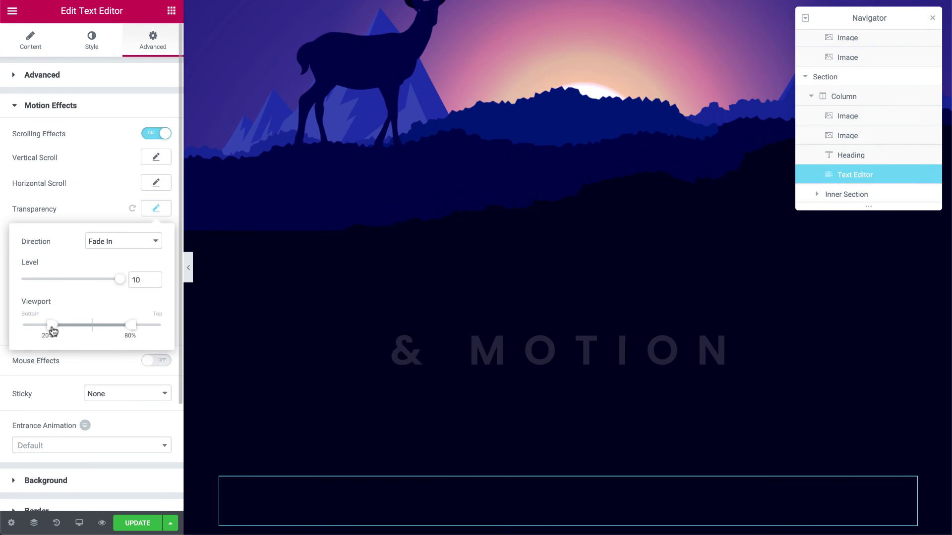
drag(51, 325, 44, 325)
drag(131, 325, 107, 325)
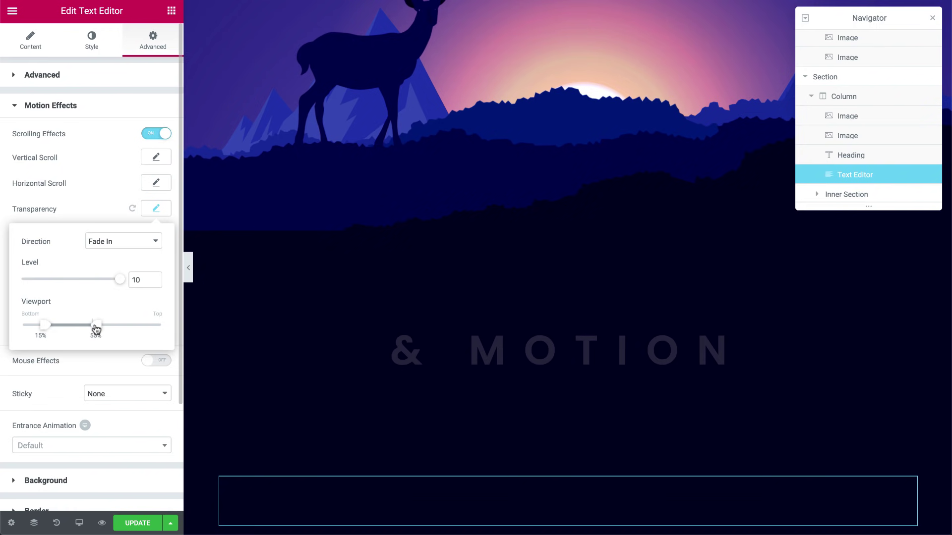
Step: Give the three-card inner section a fade-in ending at about 65% viewport, then update the page
click(835, 198)
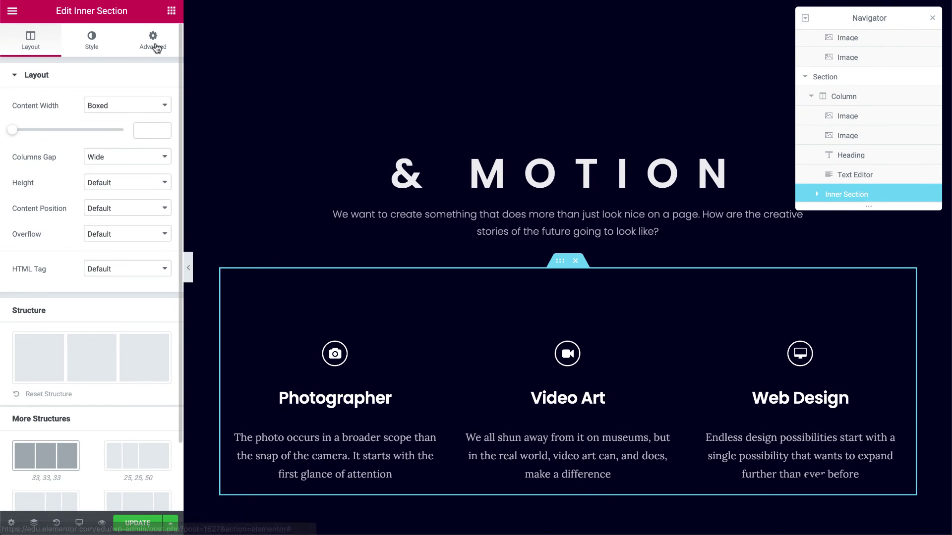
click(154, 44)
click(109, 323)
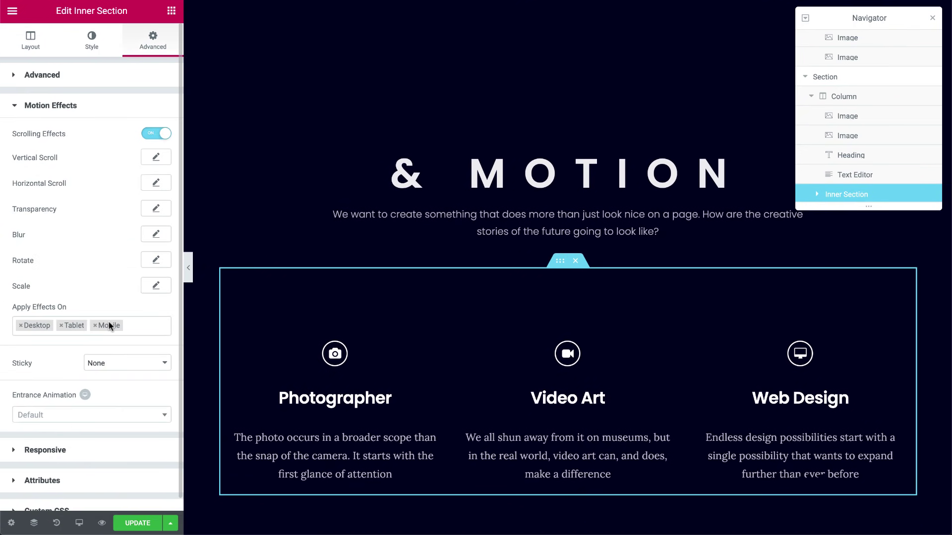
click(156, 208)
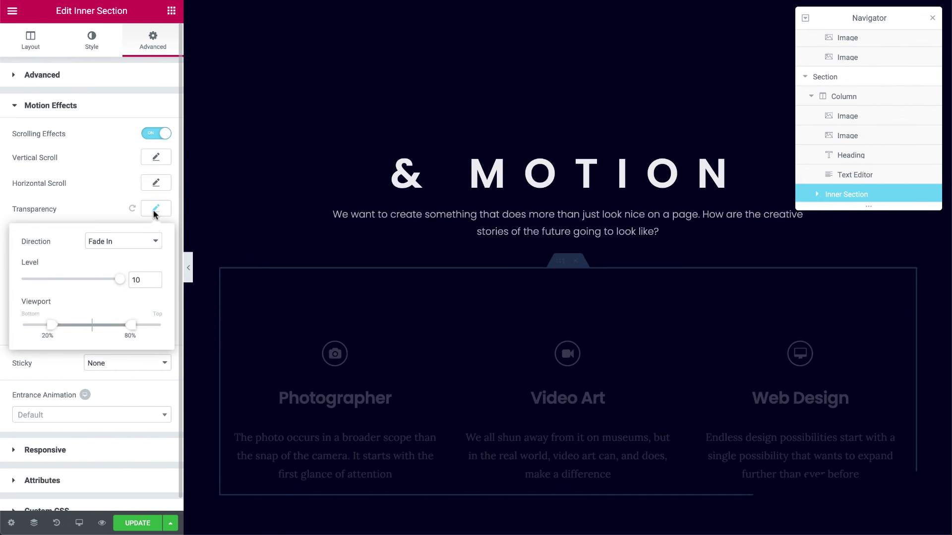
drag(131, 326, 106, 332)
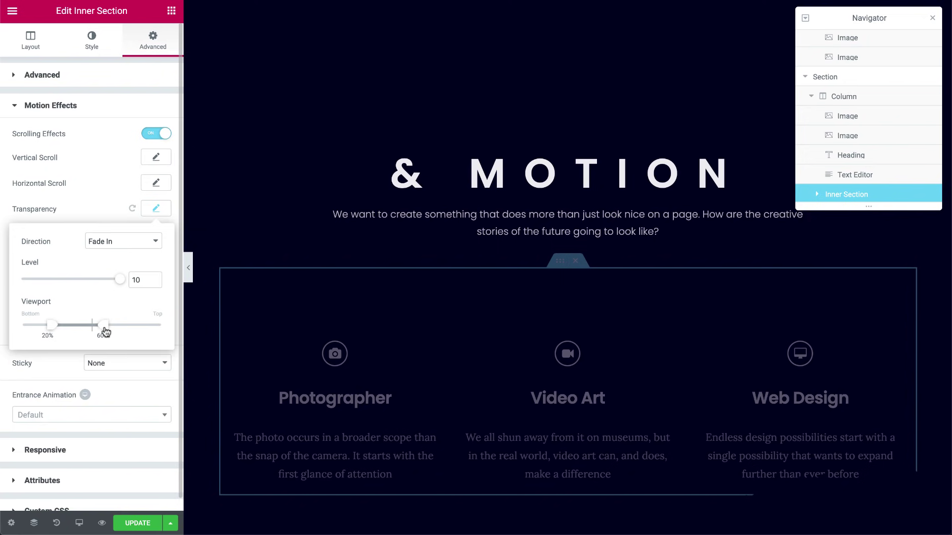
click(115, 528)
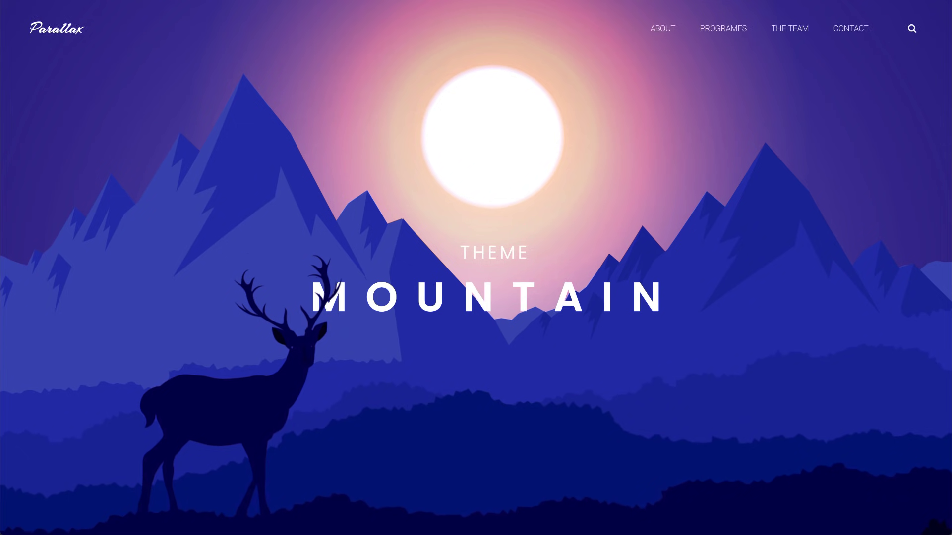
Step: Scroll down and back up through the live page to preview the parallax hero and fading & MOTION section
scroll(476, 268, down, 5)
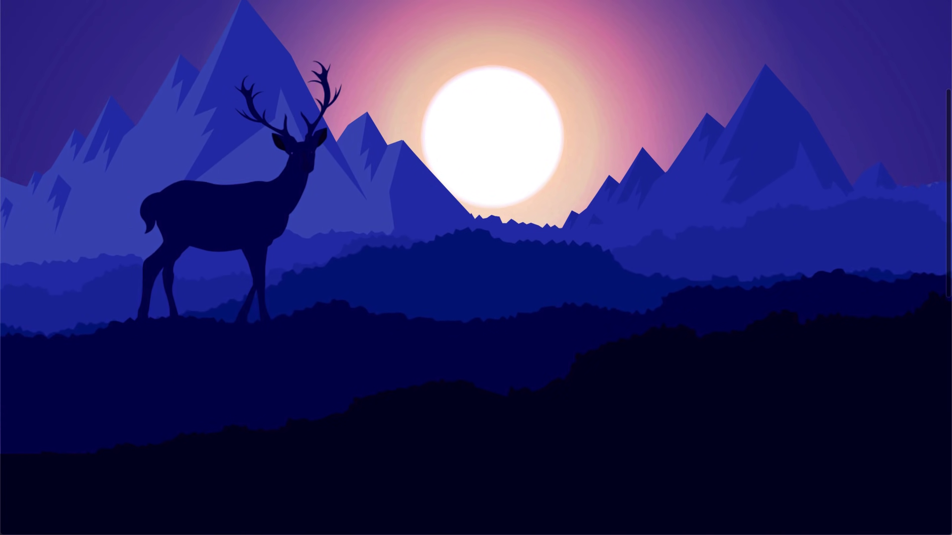
scroll(476, 268, down, 8)
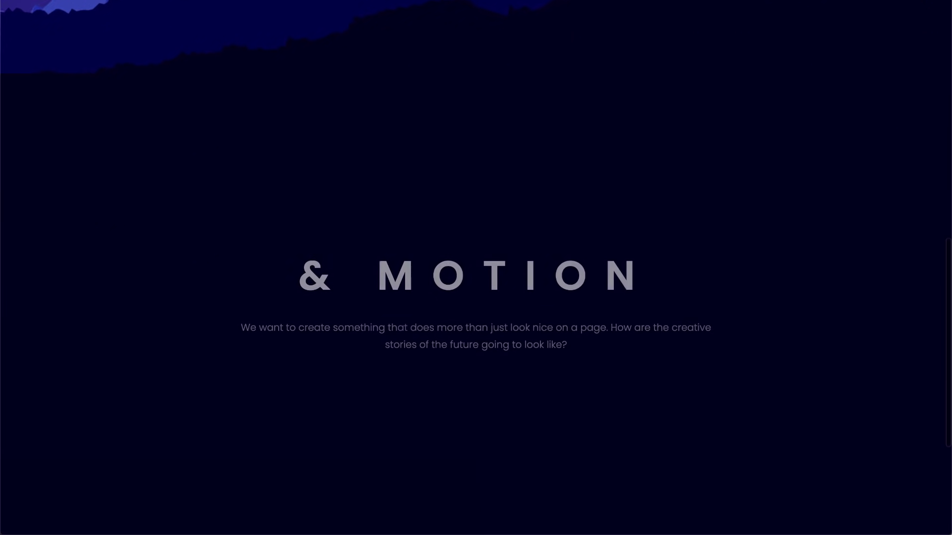
scroll(476, 268, down, 4)
scroll(475, 268, up, 4)
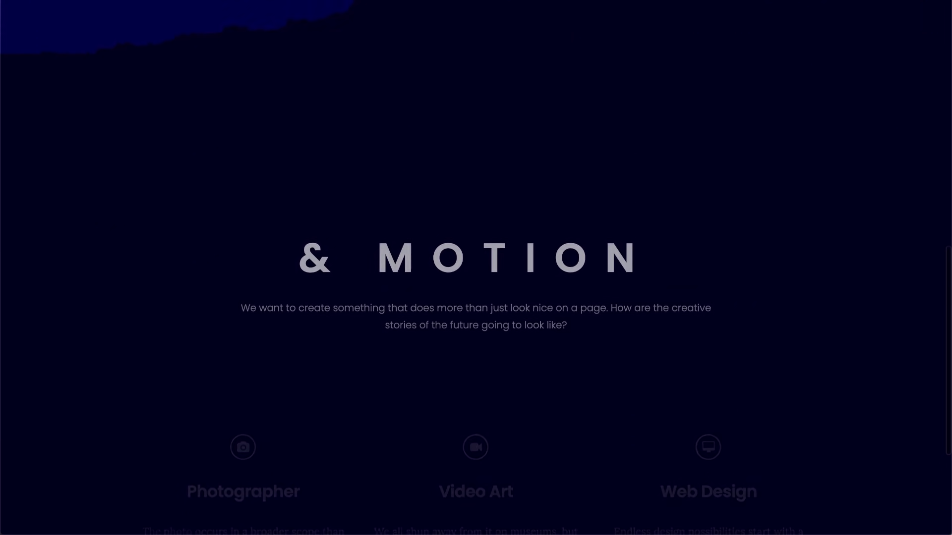
scroll(476, 267, up, 8)
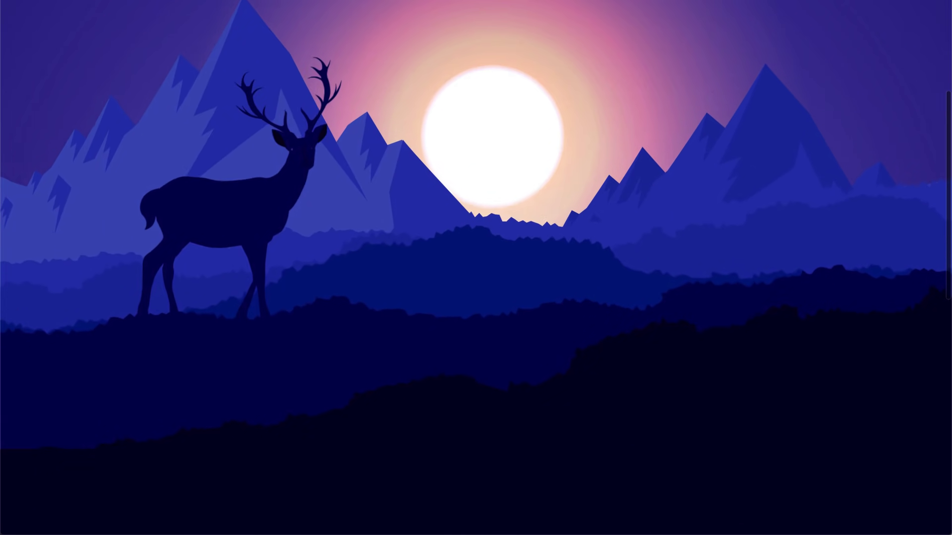
scroll(476, 268, up, 6)
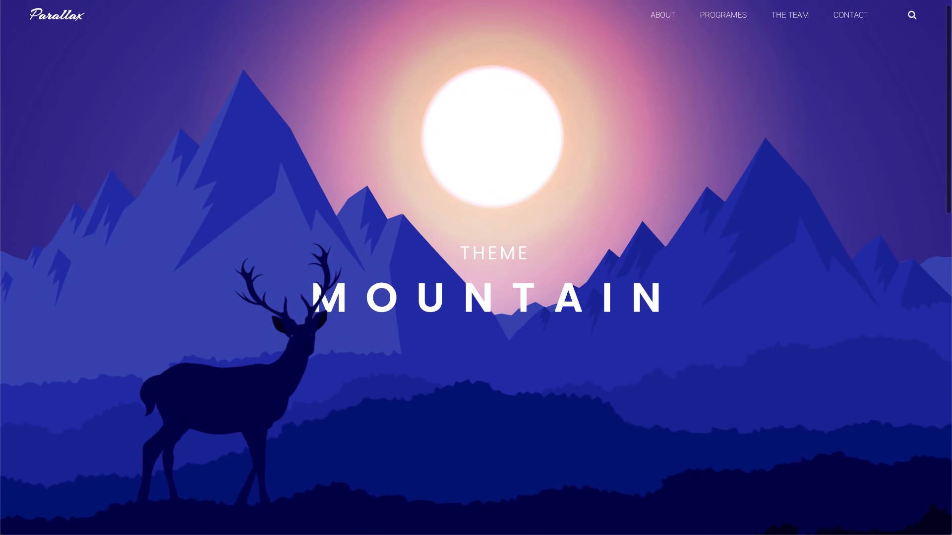
scroll(476, 268, down, 12)
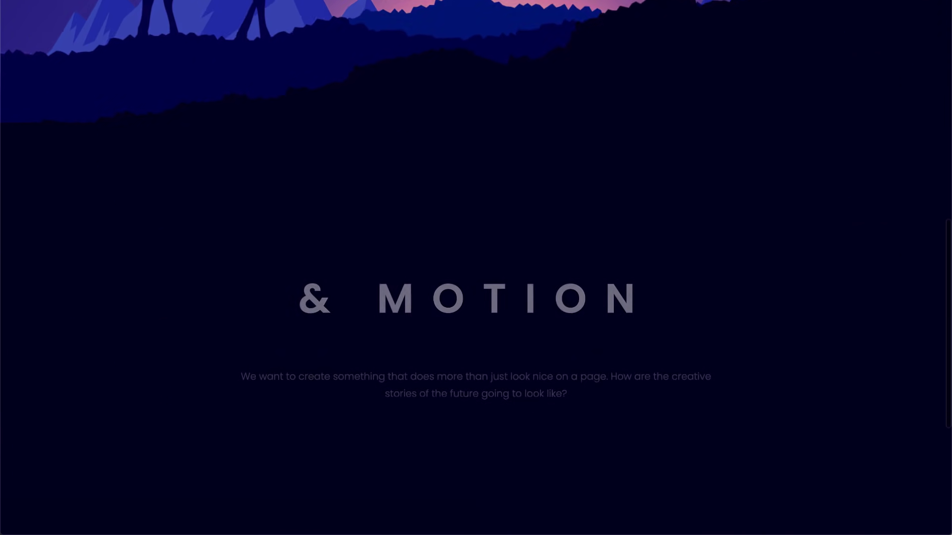